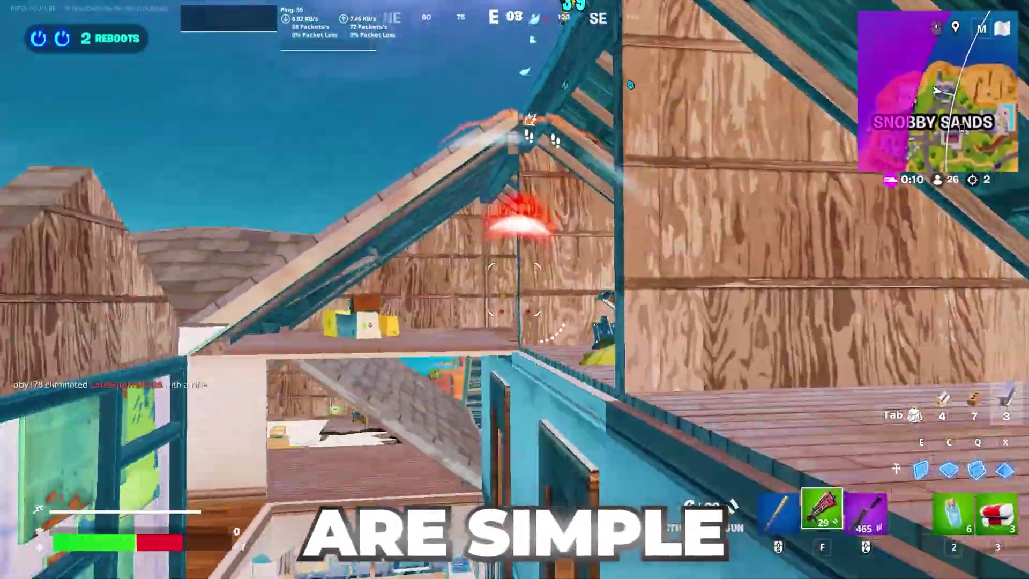
# Step: Shoot at the enemy player on the stairs inside the Snobby Sands house
pyautogui.click(515, 290)
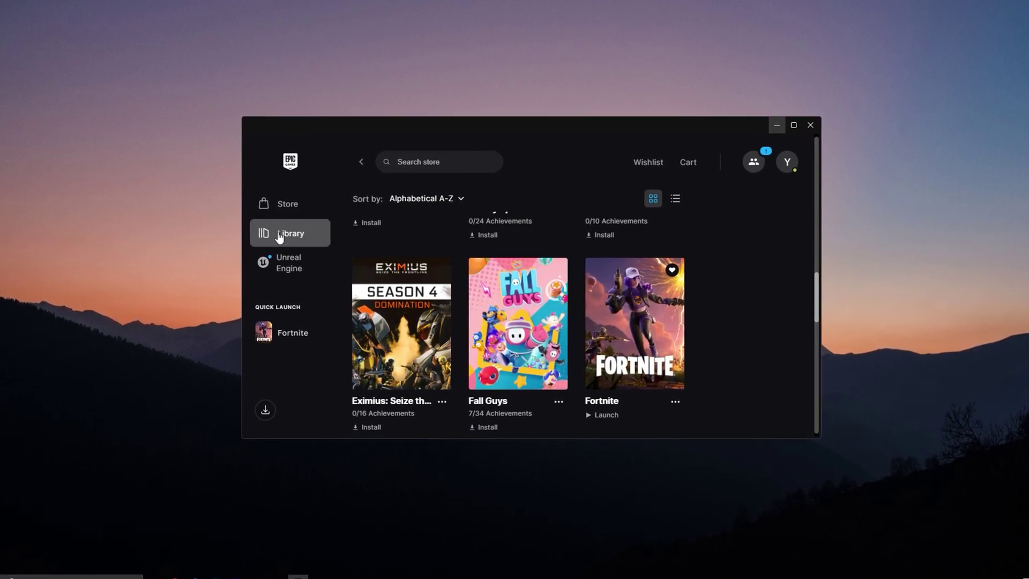
# Step: Tick Pre-download Streamed Assets in Fortnite's Installation Options, raising the download to 8.55 GB
pyautogui.click(675, 402)
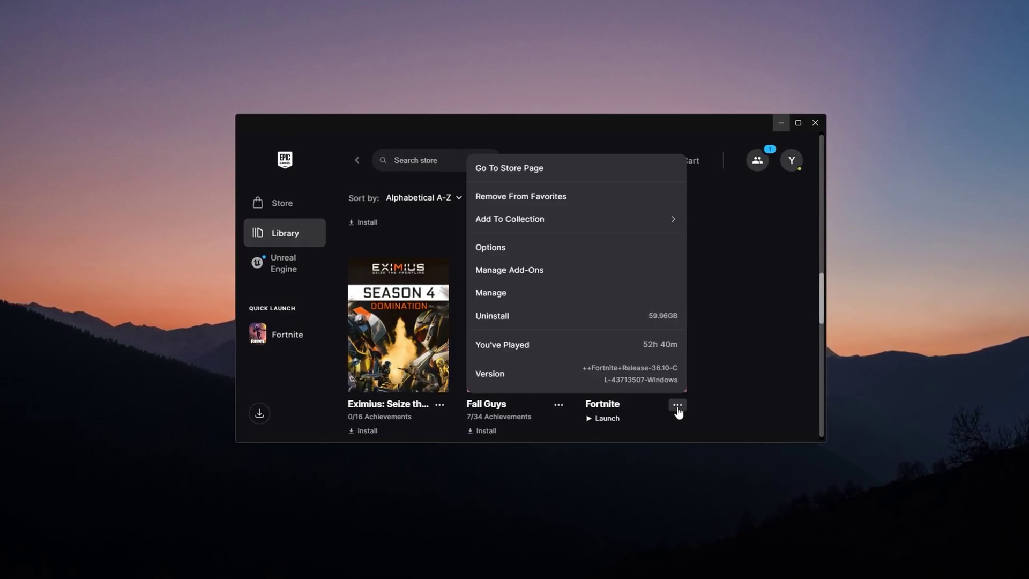
pyautogui.click(512, 260)
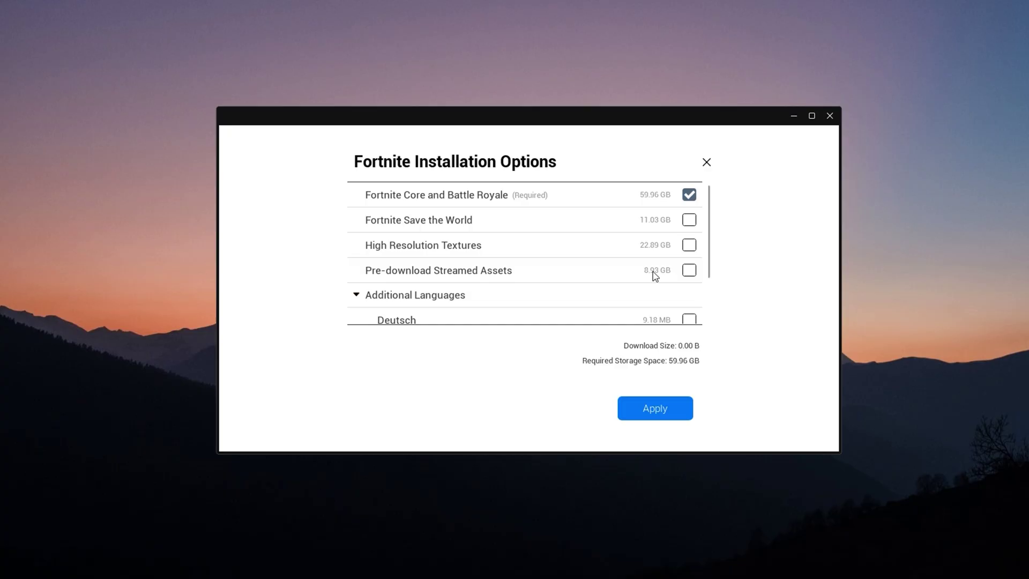
pyautogui.click(689, 271)
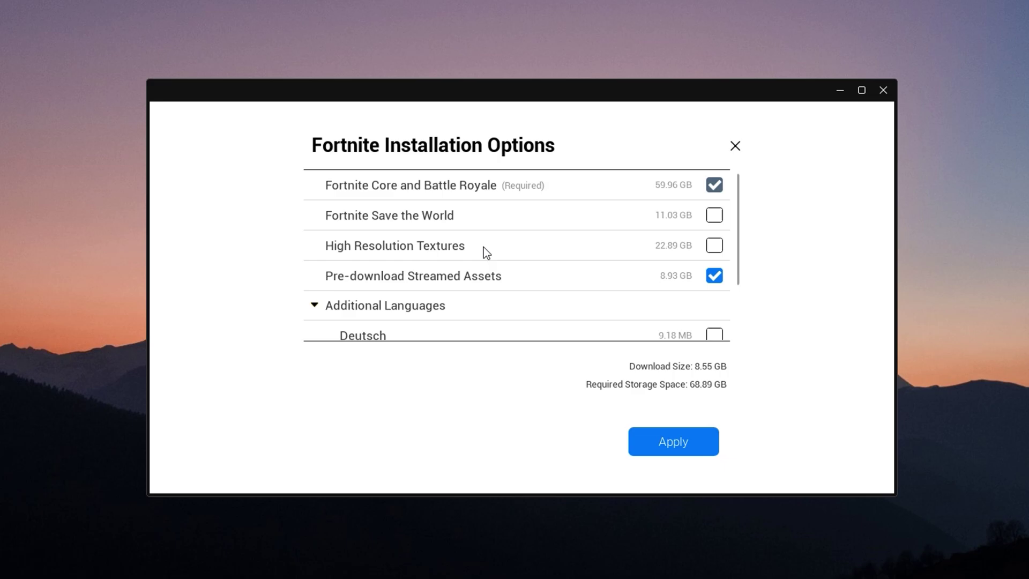
pyautogui.moveTo(351, 252)
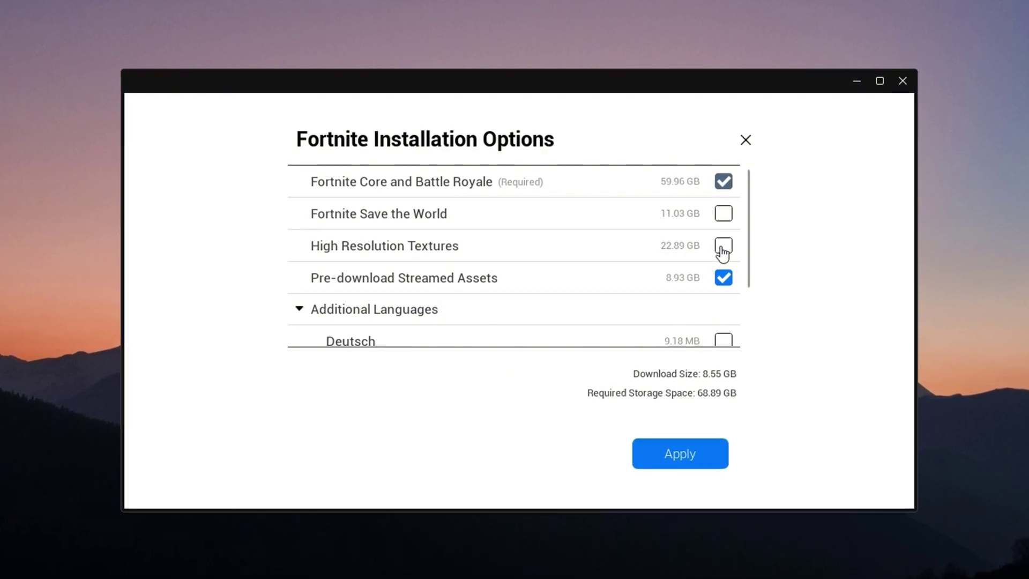
pyautogui.moveTo(439, 253)
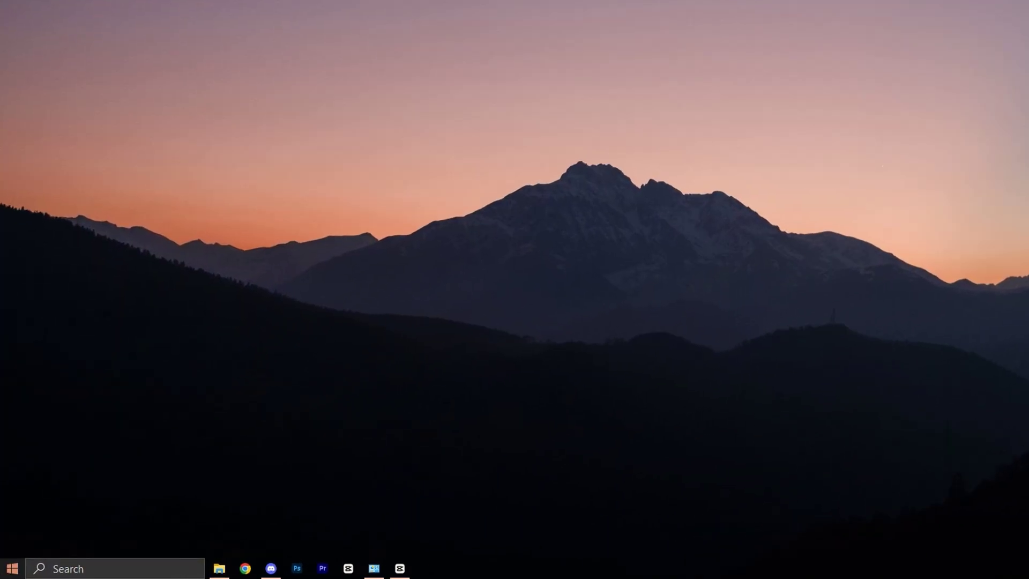
# Step: Launch msconfig from the Run dialog and show the Services tab of System Configuration
pyautogui.rightClick(5, 573)
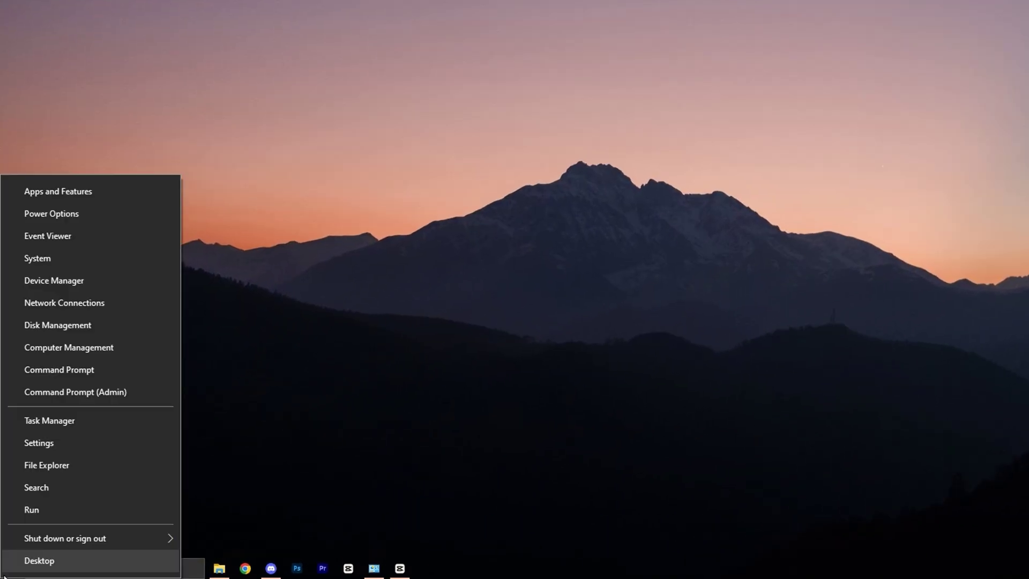
pyautogui.click(45, 512)
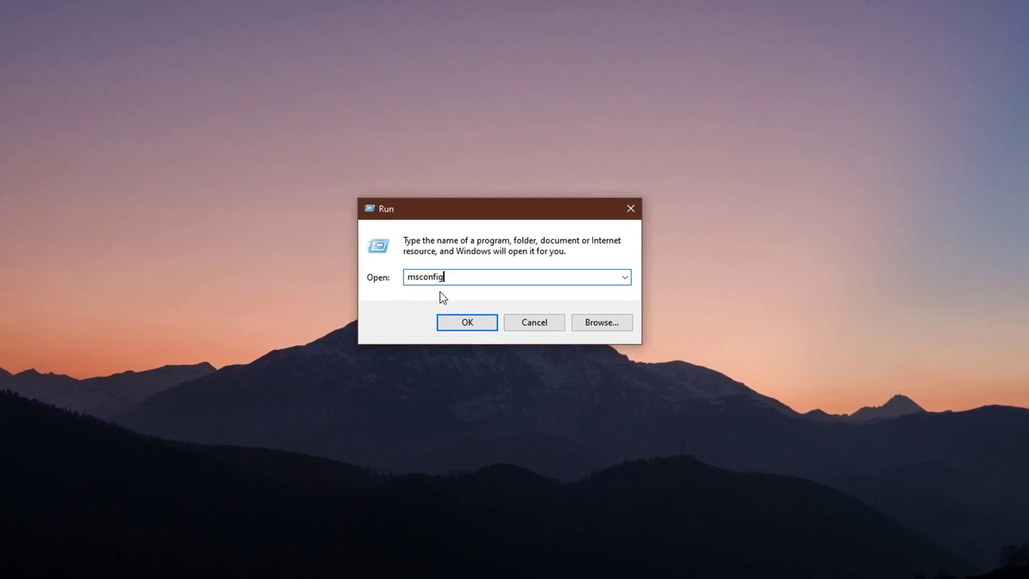
pyautogui.click(462, 322)
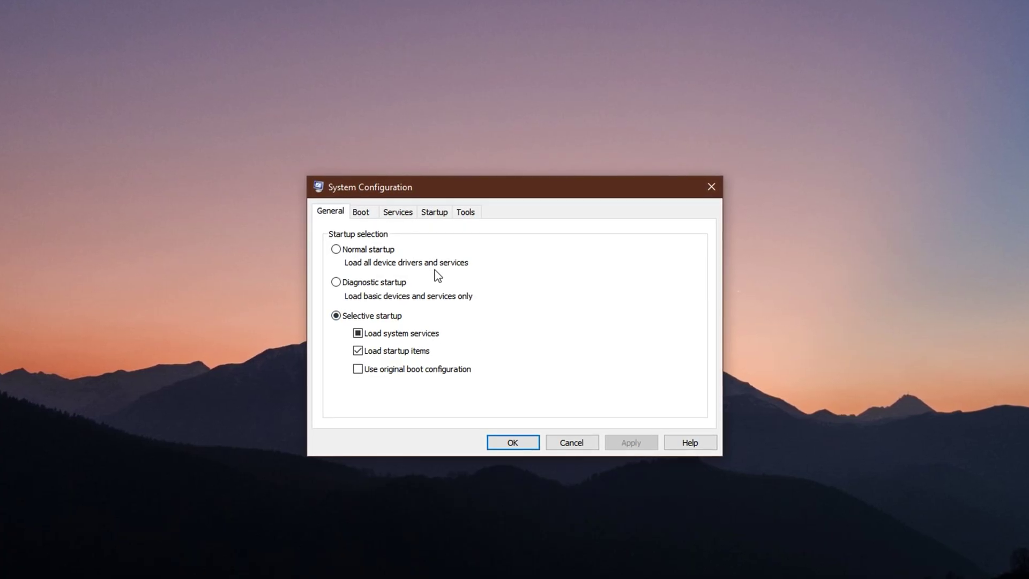
pyautogui.click(397, 213)
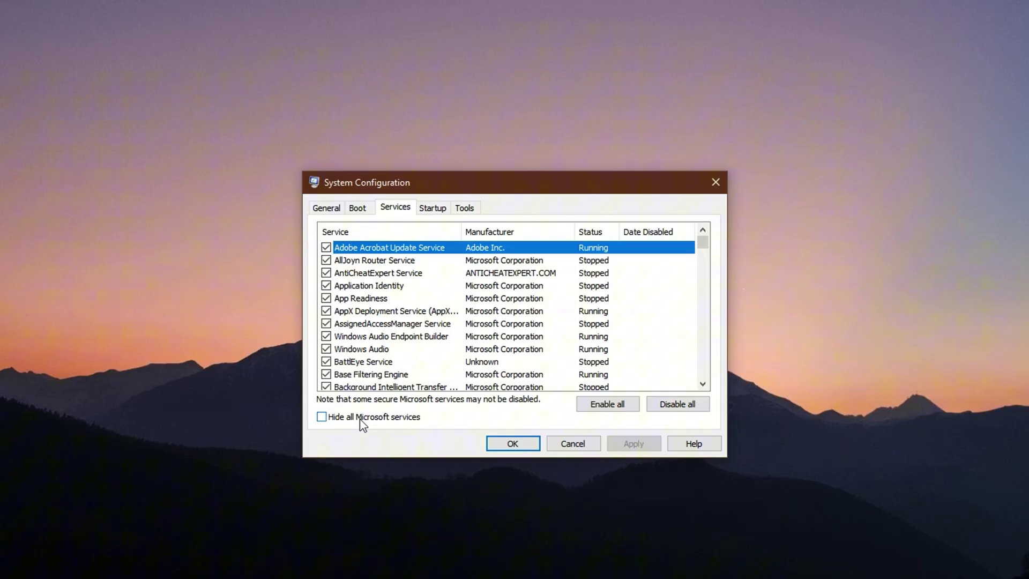
# Step: Tick 'Hide all Microsoft services' and scroll through the remaining third-party services
pyautogui.click(320, 417)
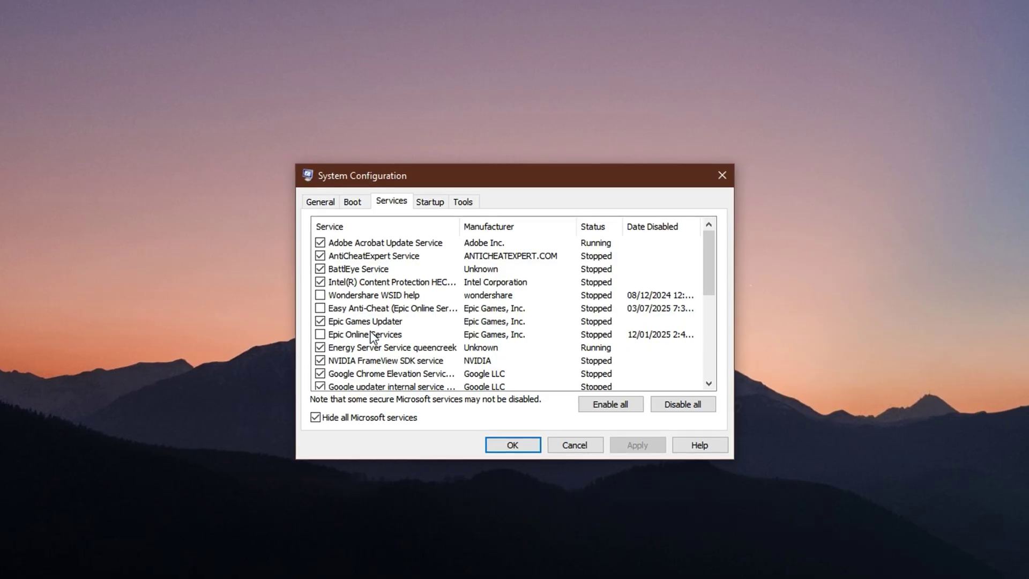
pyautogui.scroll(-3, 370, 337)
pyautogui.scroll(3, 370, 337)
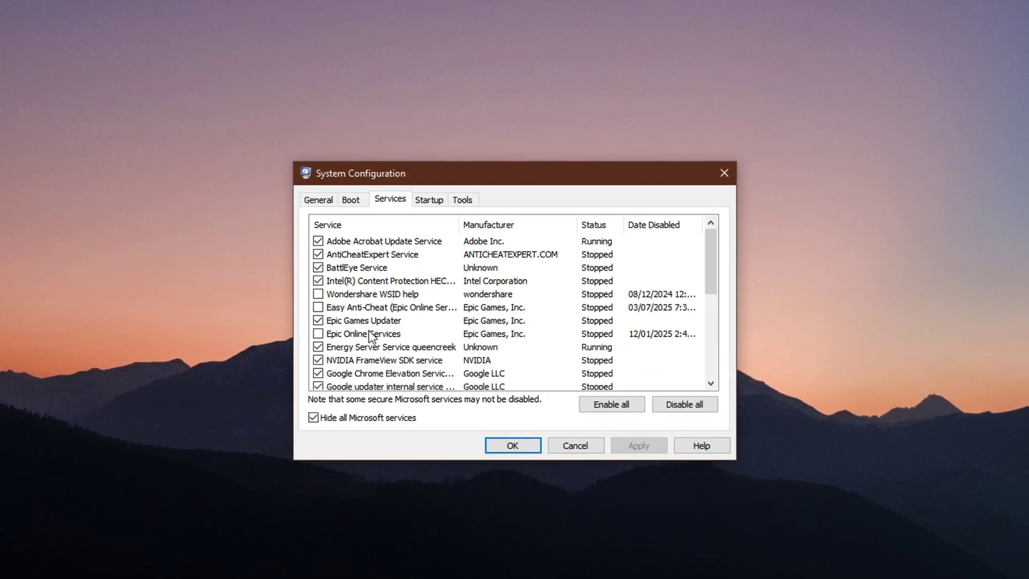
pyautogui.scroll(-3, 370, 337)
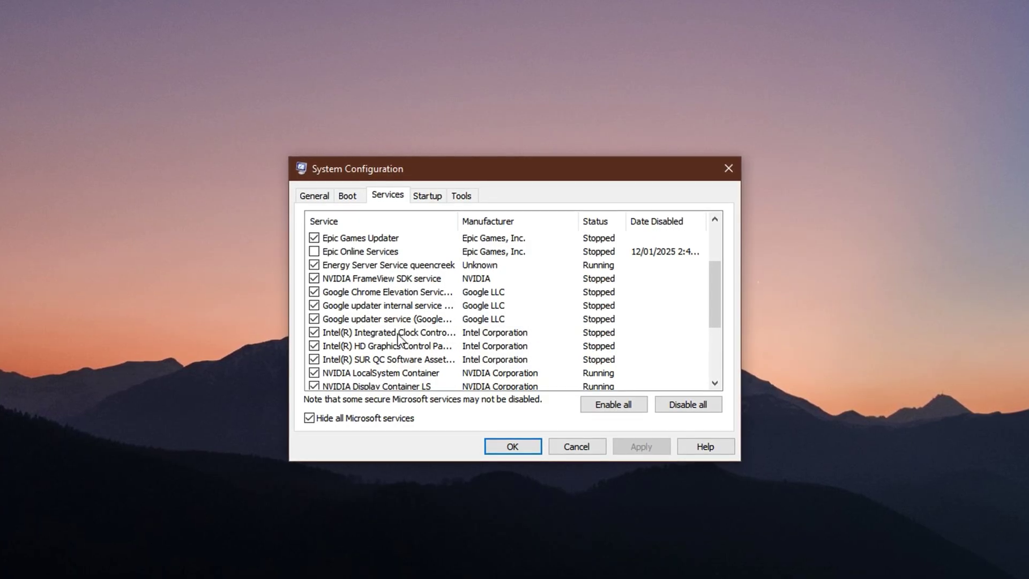
pyautogui.scroll(-3, 396, 321)
pyautogui.scroll(5, 395, 321)
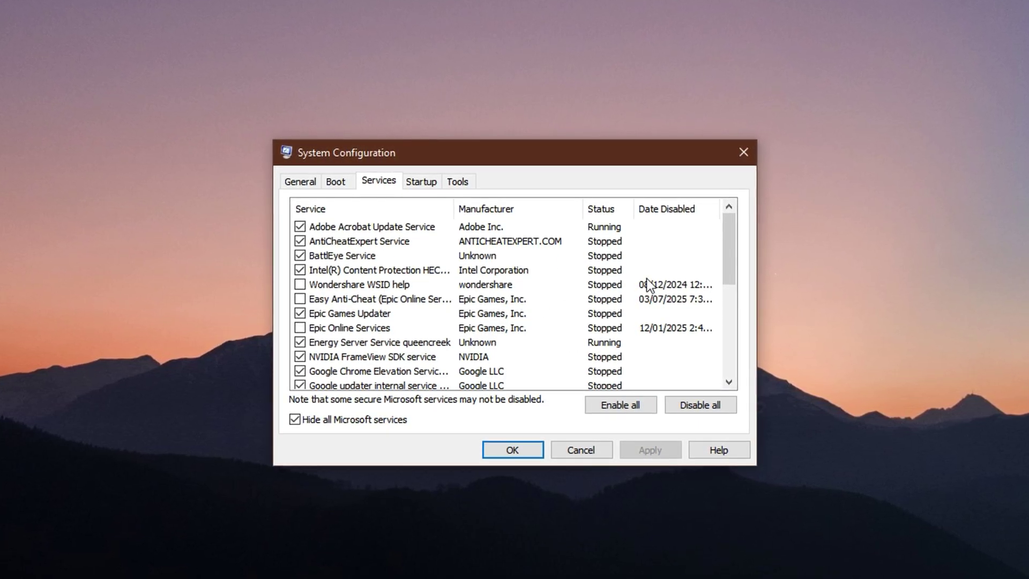
pyautogui.scroll(-5, 594, 316)
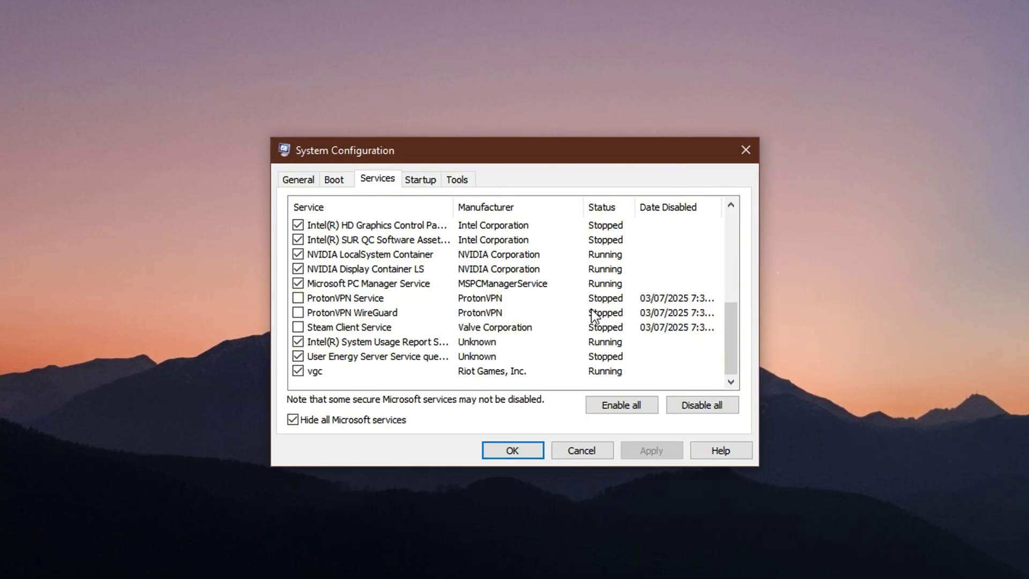
pyautogui.scroll(5, 594, 316)
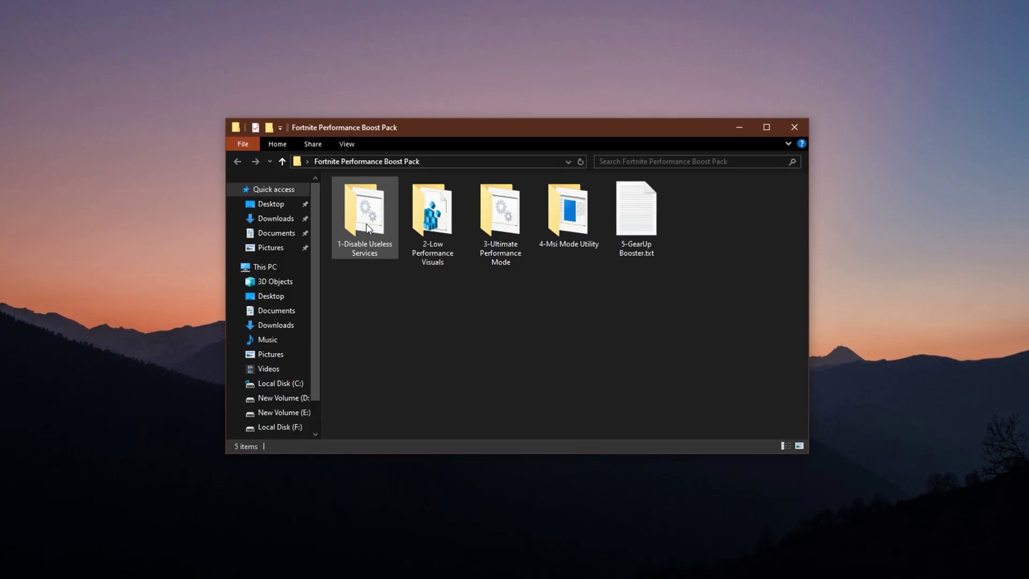
# Step: Run the Disable Useless Services batch file from 1-Disable Useless Services as administrator
pyautogui.click(365, 223)
pyautogui.doubleClick(365, 223)
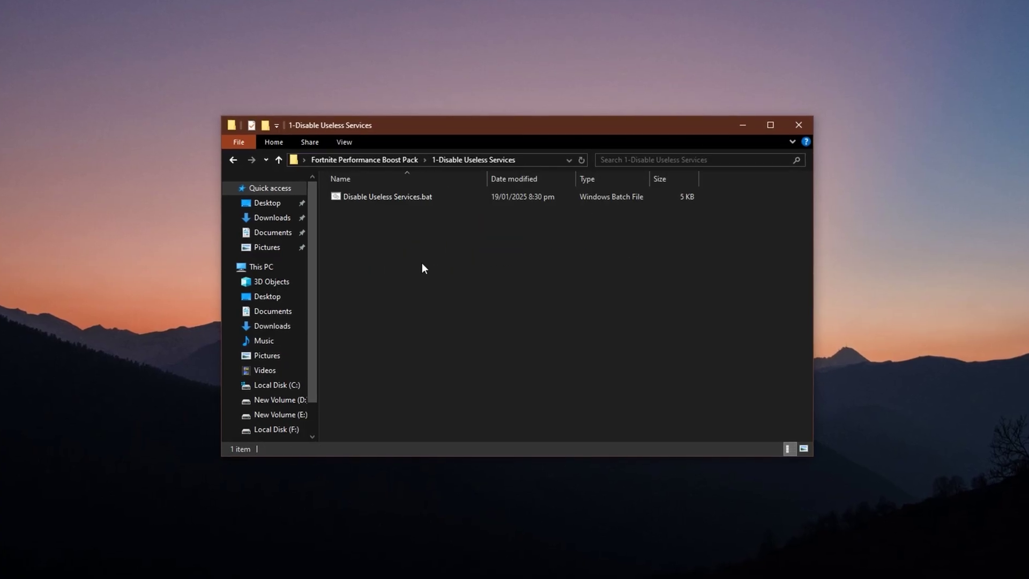
pyautogui.click(368, 197)
pyautogui.rightClick(365, 197)
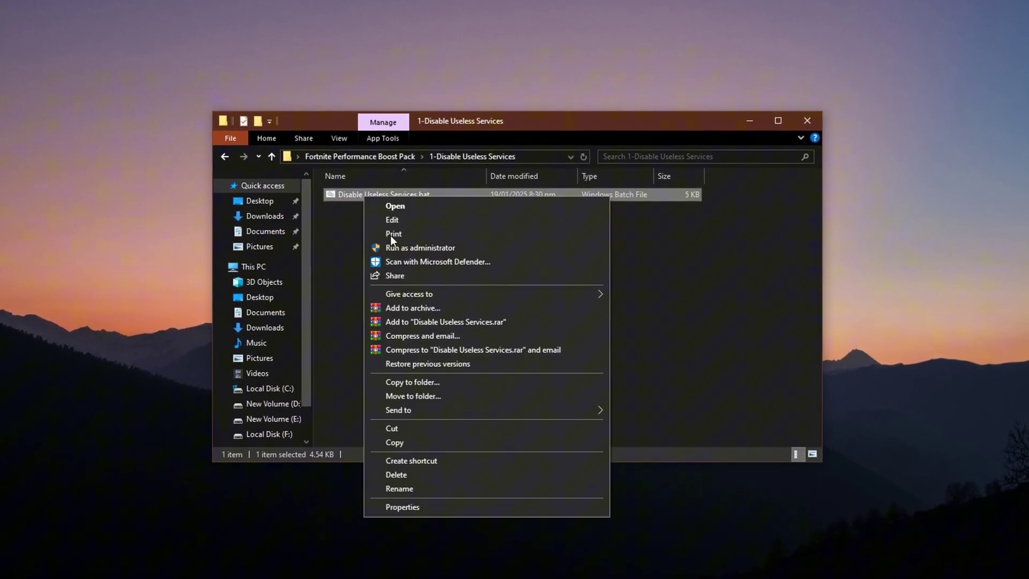
pyautogui.click(409, 249)
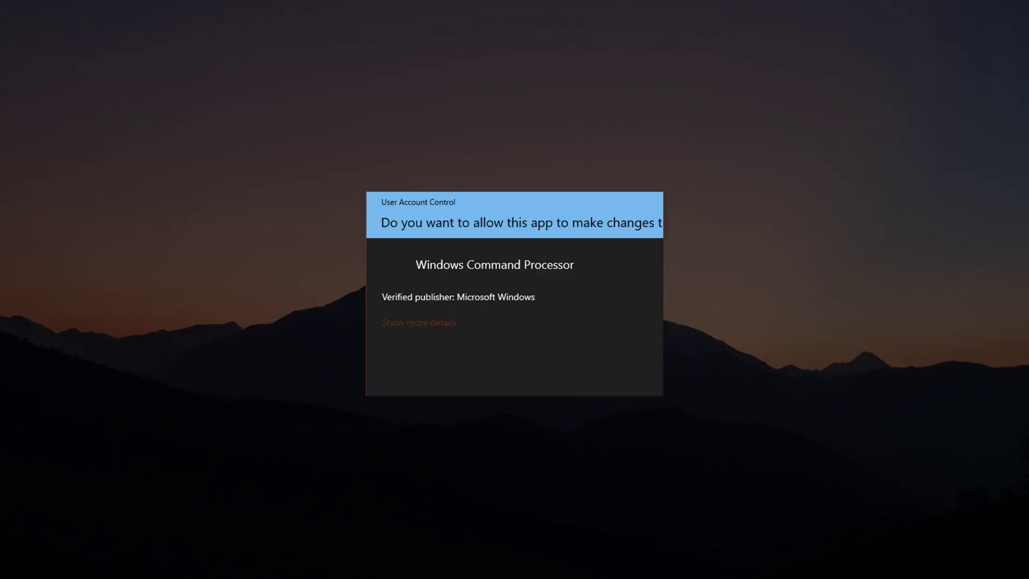
pyautogui.click(447, 370)
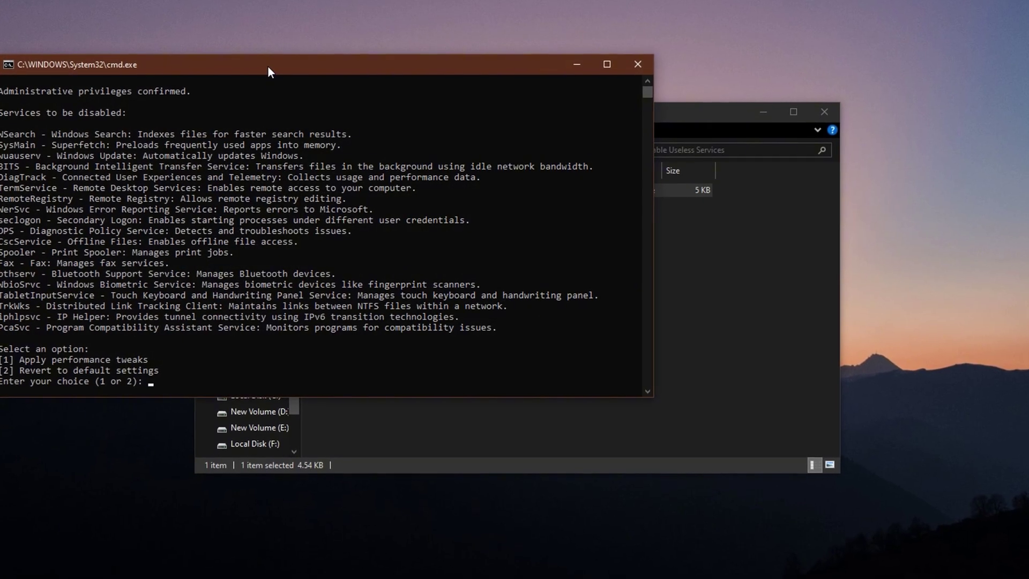
# Step: Choose option 1 in the script to apply the performance tweaks and disable services
pyautogui.moveTo(268, 66); pyautogui.dragTo(513, 131)
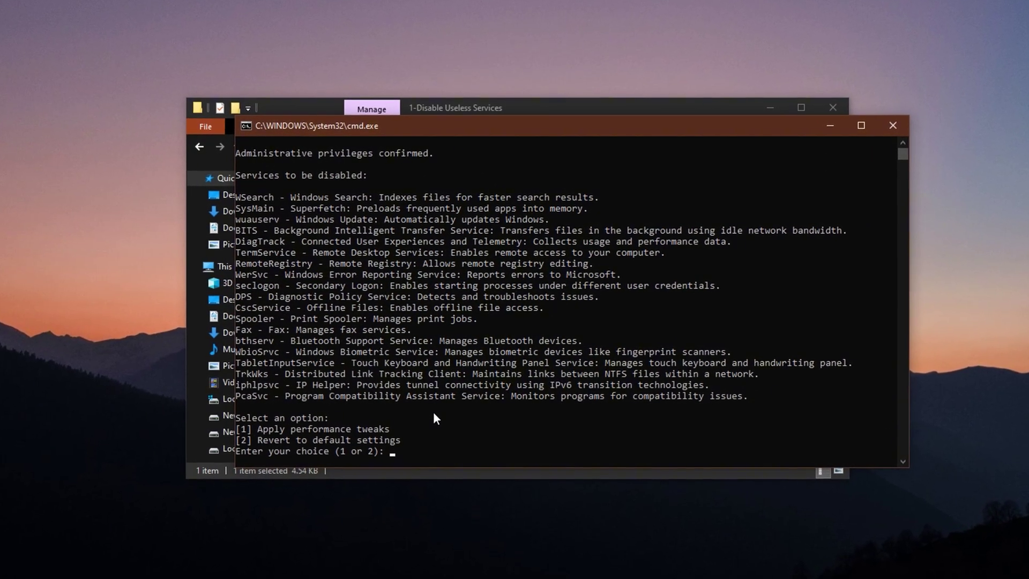
pyautogui.write('1')
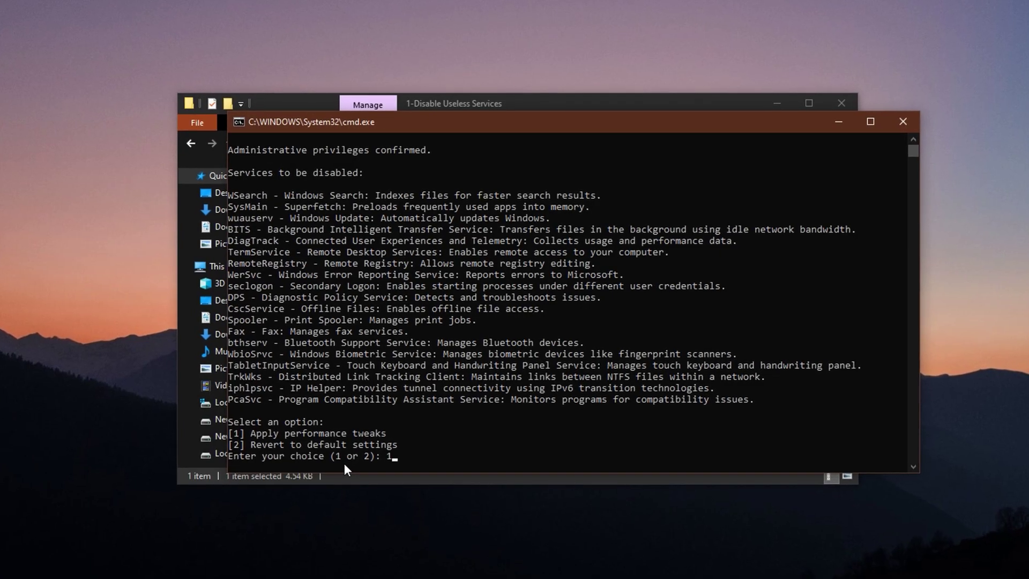
pyautogui.press('Return')
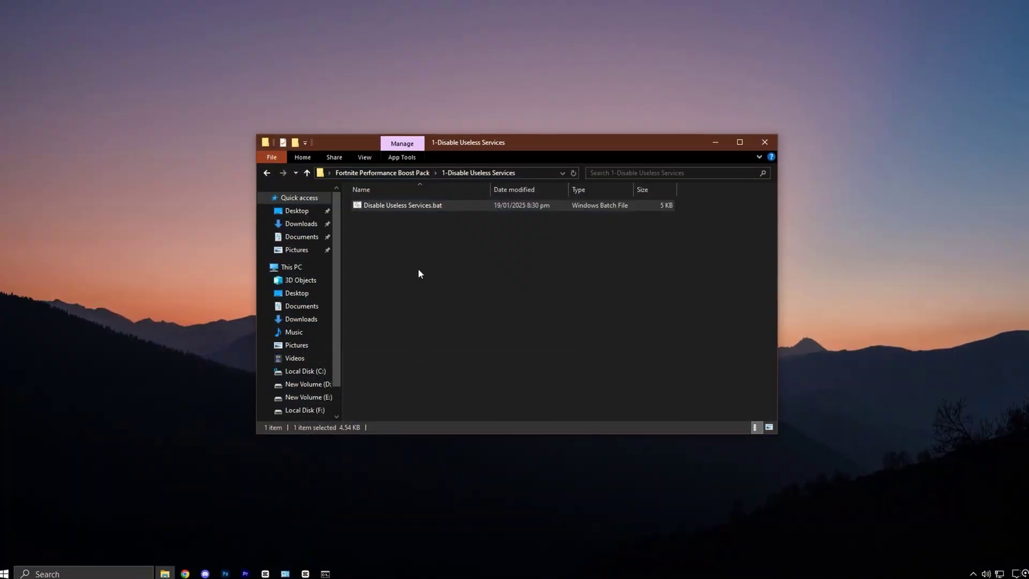
# Step: Go to the 2-Low Performance Visuals folder and select Low Performance Visuals.reg
pyautogui.hotkey('alt', 'Up')
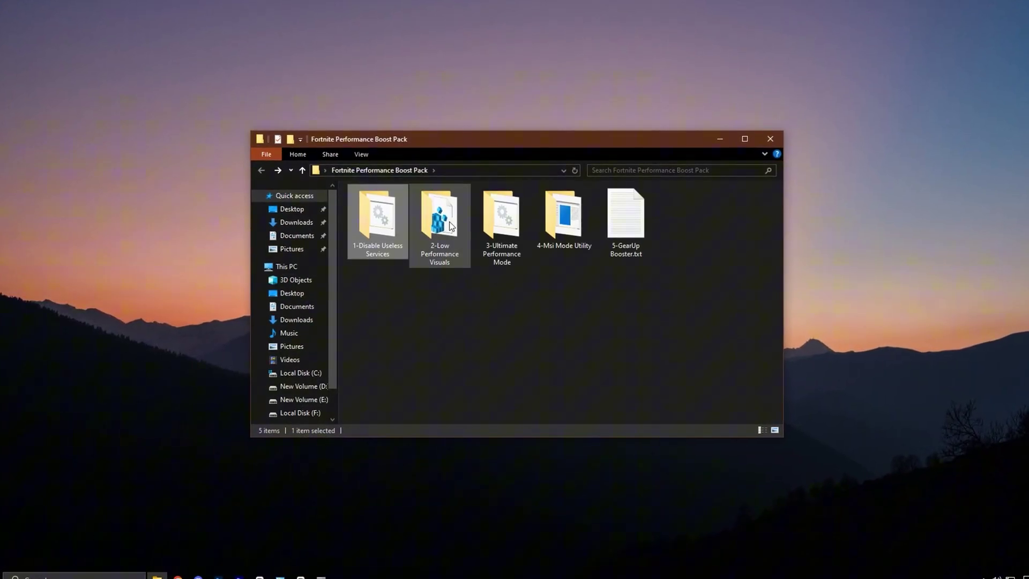
pyautogui.doubleClick(449, 224)
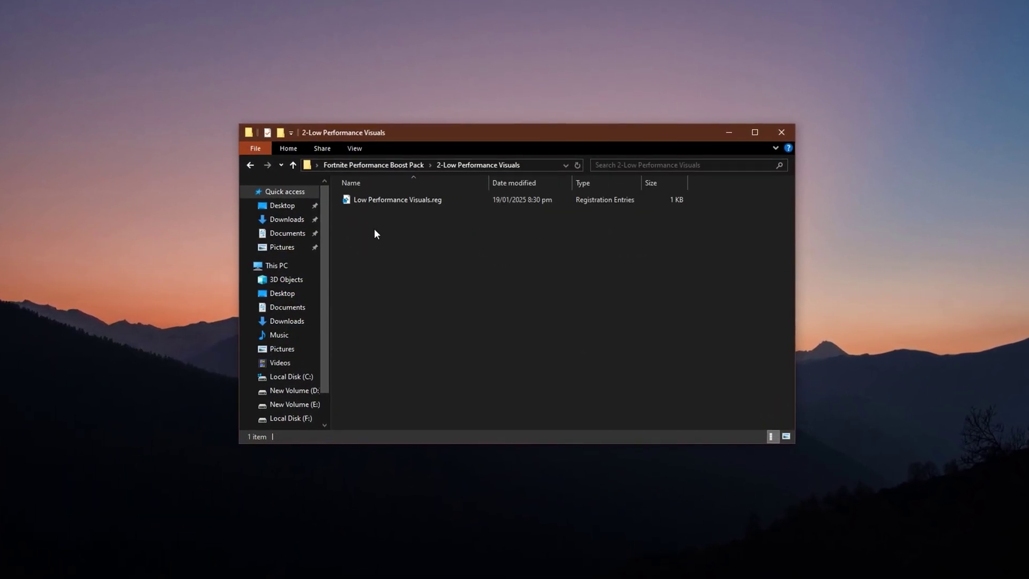
pyautogui.click(389, 199)
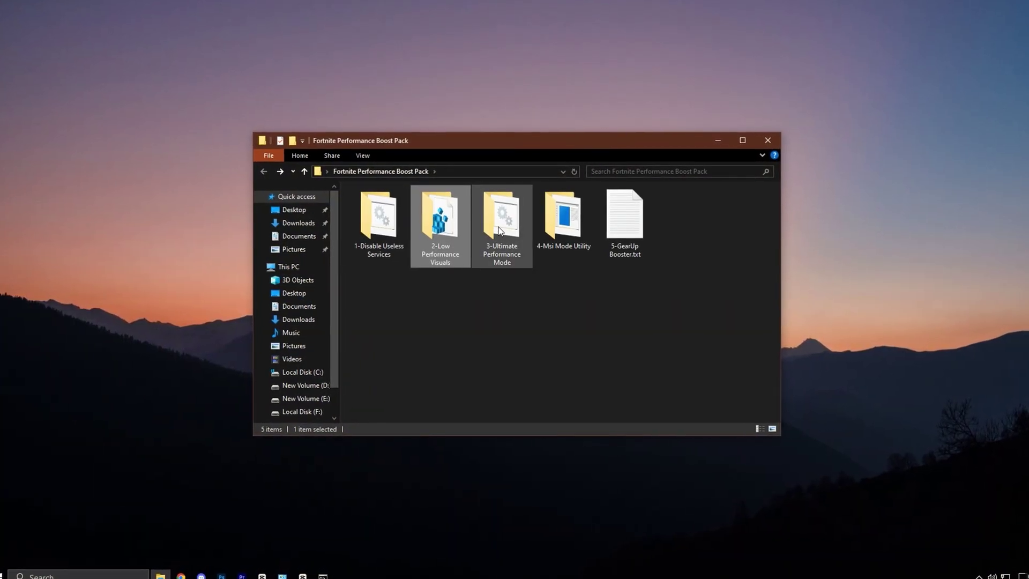
# Step: Run Enable Ultimate Performance.bat as administrator and make Ultimate Performance the active power plan
pyautogui.doubleClick(499, 231)
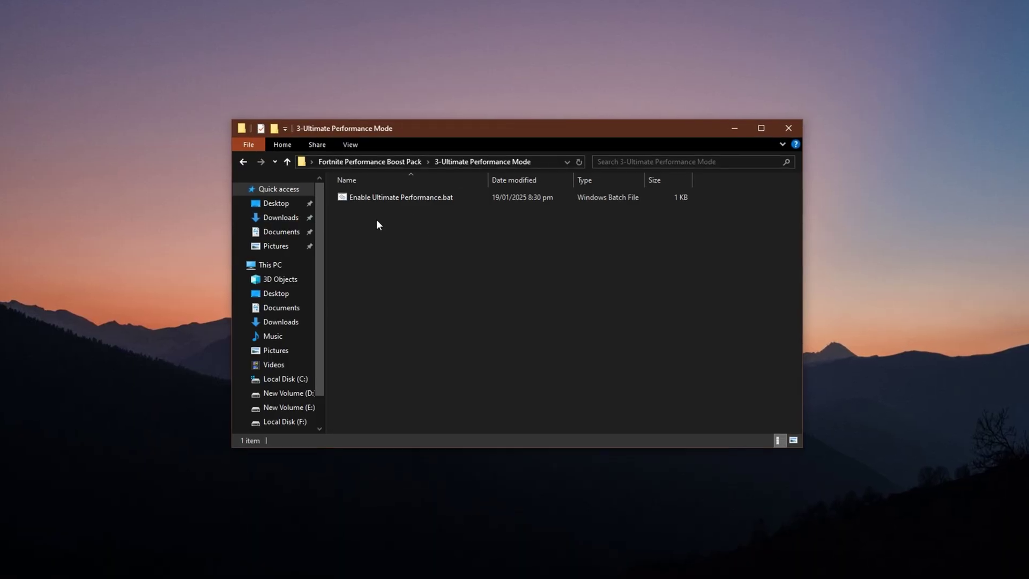
pyautogui.click(377, 198)
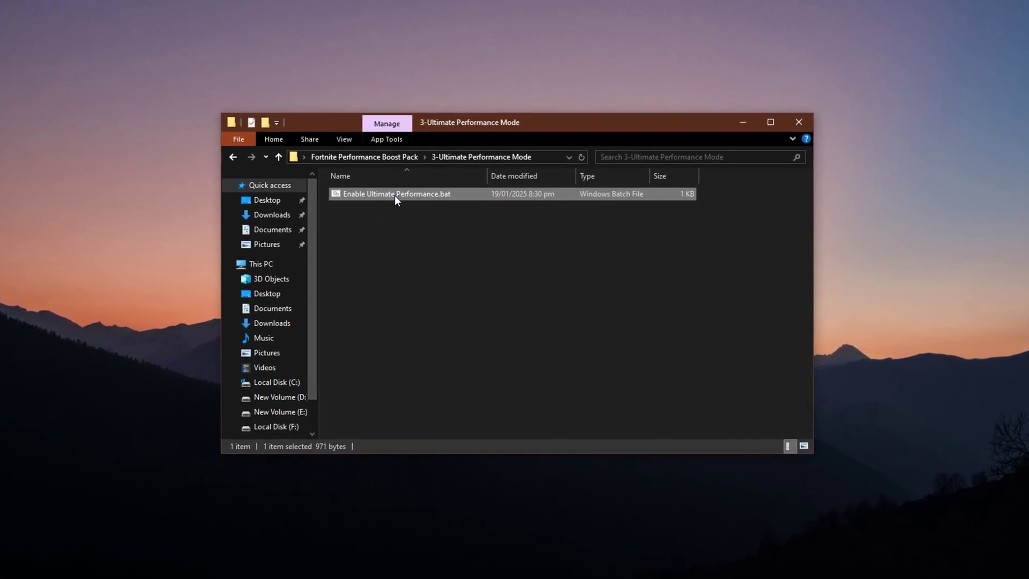
pyautogui.rightClick(395, 195)
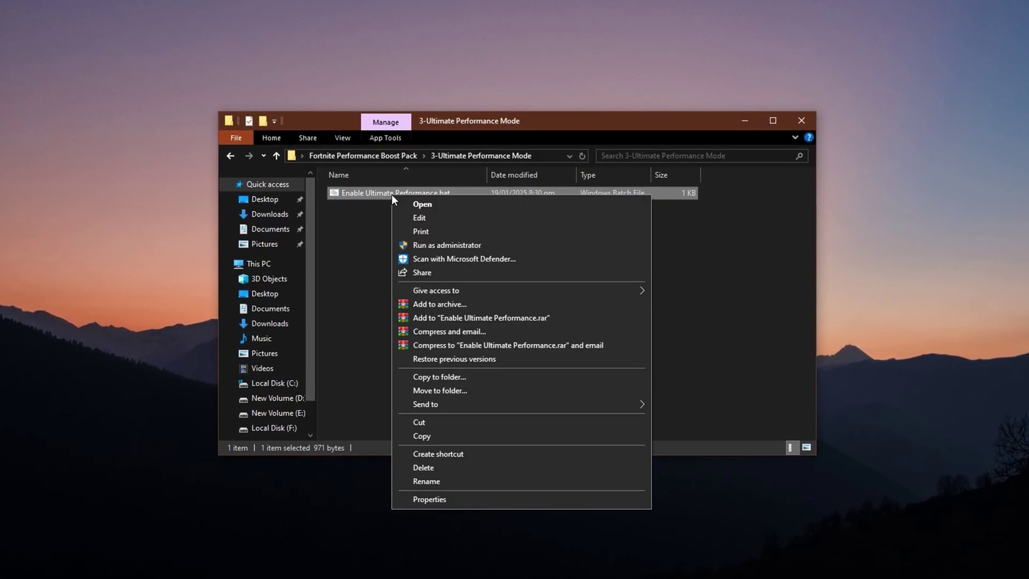
pyautogui.click(417, 245)
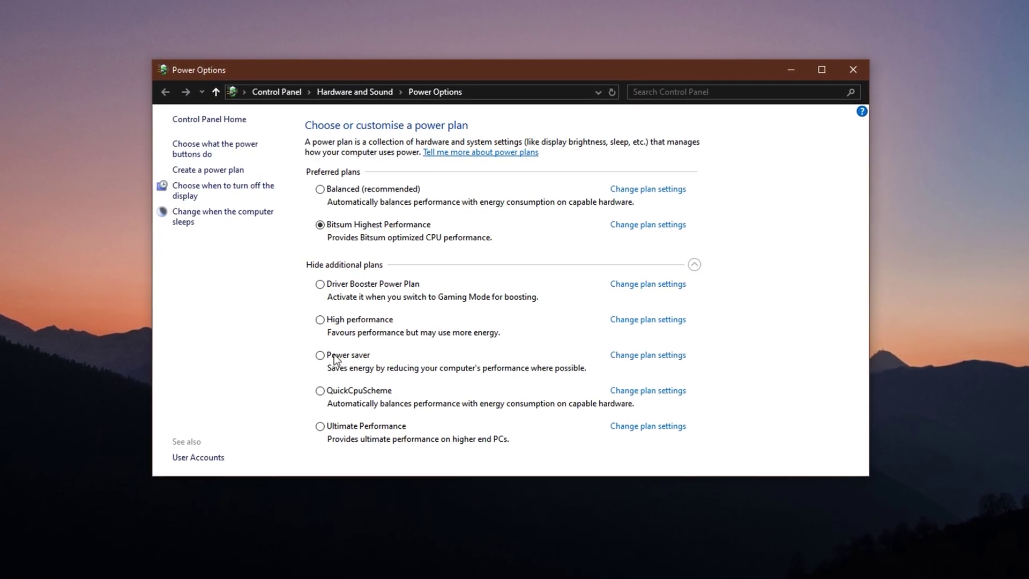
pyautogui.click(325, 435)
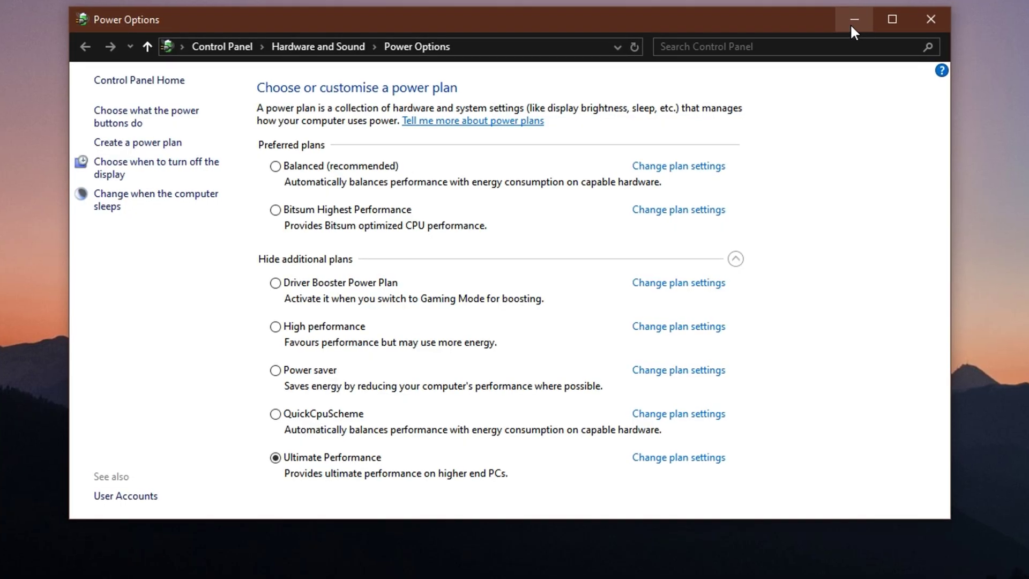
pyautogui.click(853, 26)
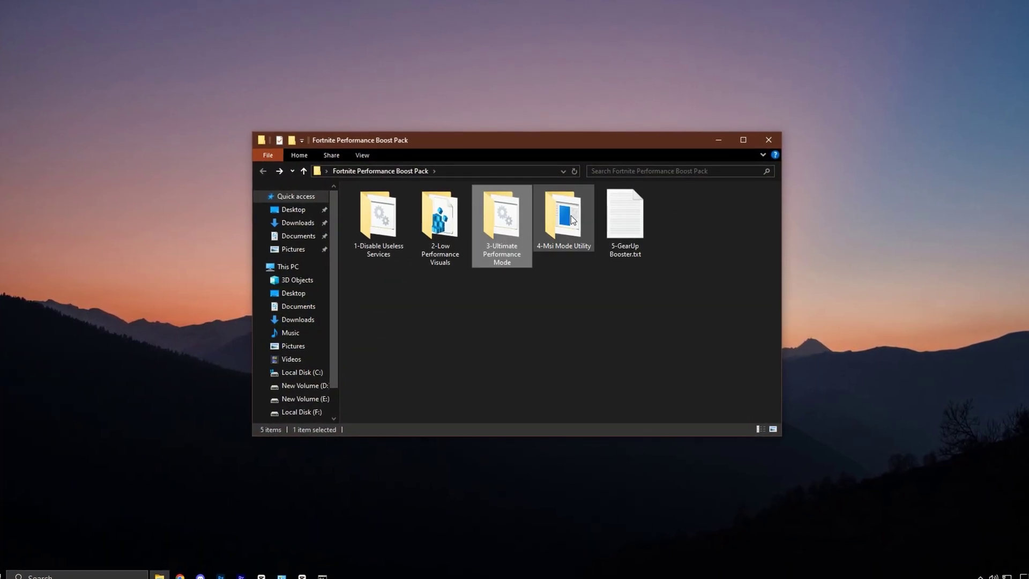
# Step: Launch MSI_util_v3.exe from the 4-Msi Mode Utility folder as administrator
pyautogui.click(570, 220)
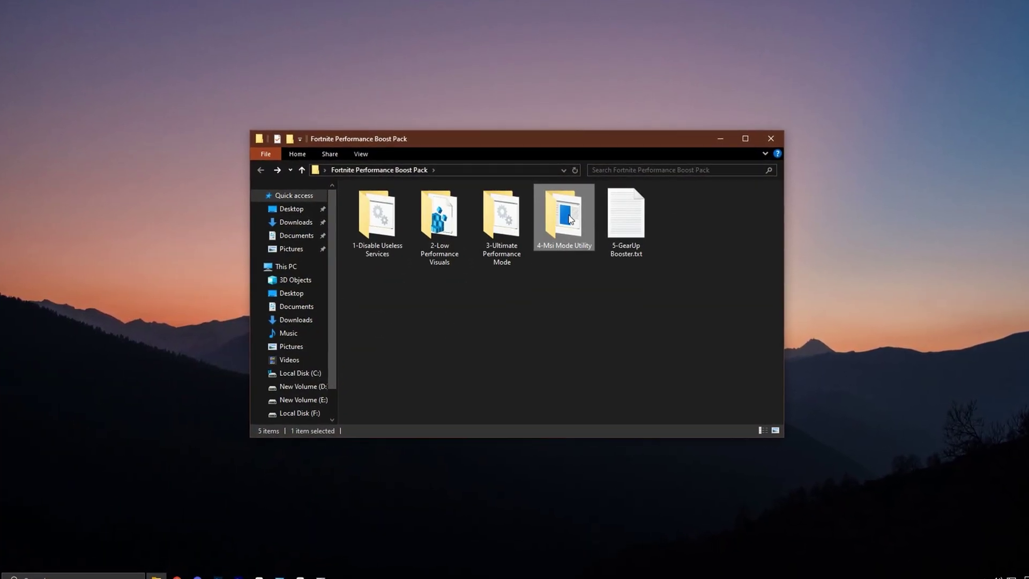
pyautogui.doubleClick(570, 220)
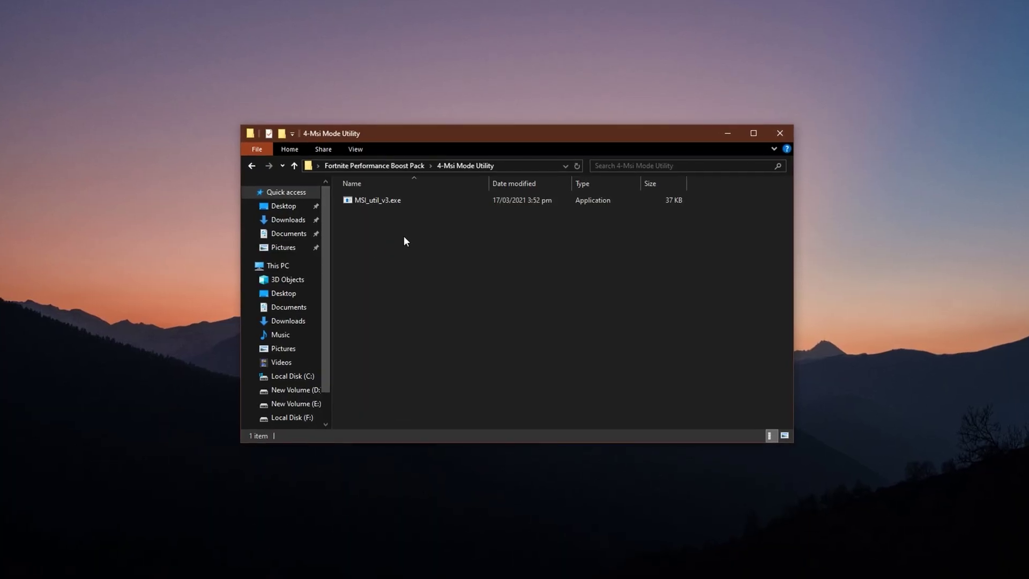
pyautogui.click(381, 198)
pyautogui.rightClick(381, 198)
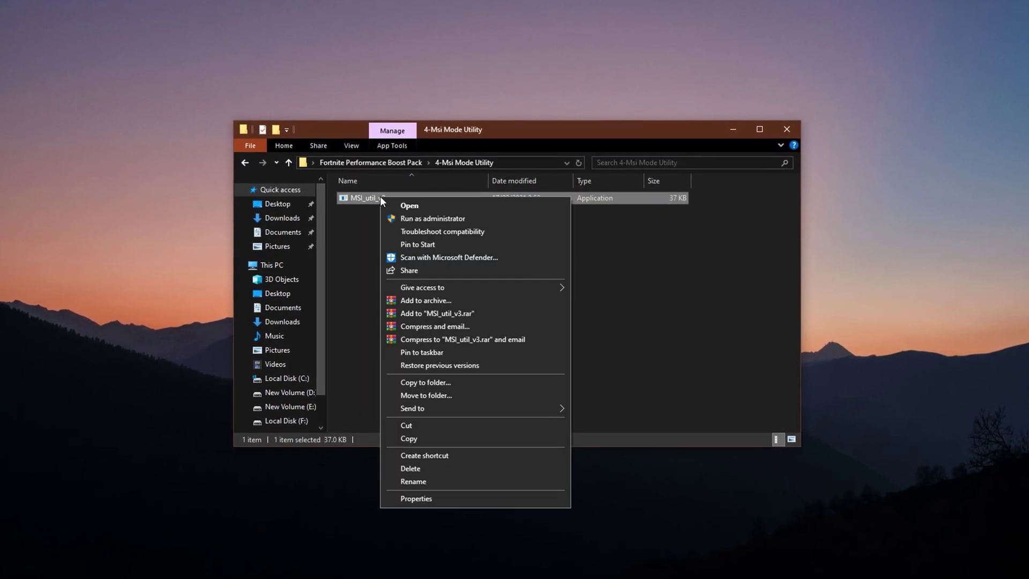
pyautogui.click(408, 217)
pyautogui.click(451, 368)
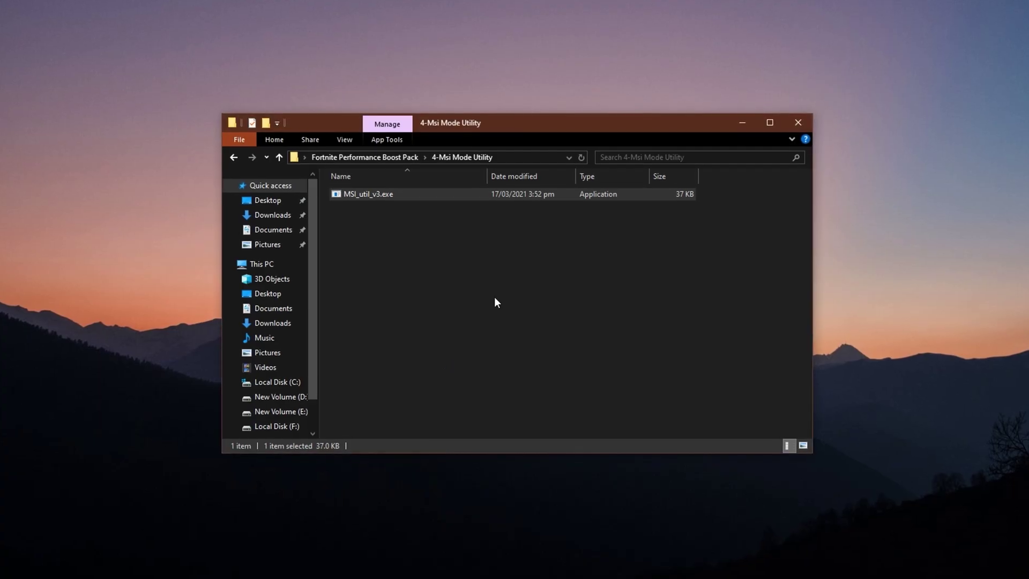
pyautogui.moveTo(246, 104); pyautogui.dragTo(474, 130)
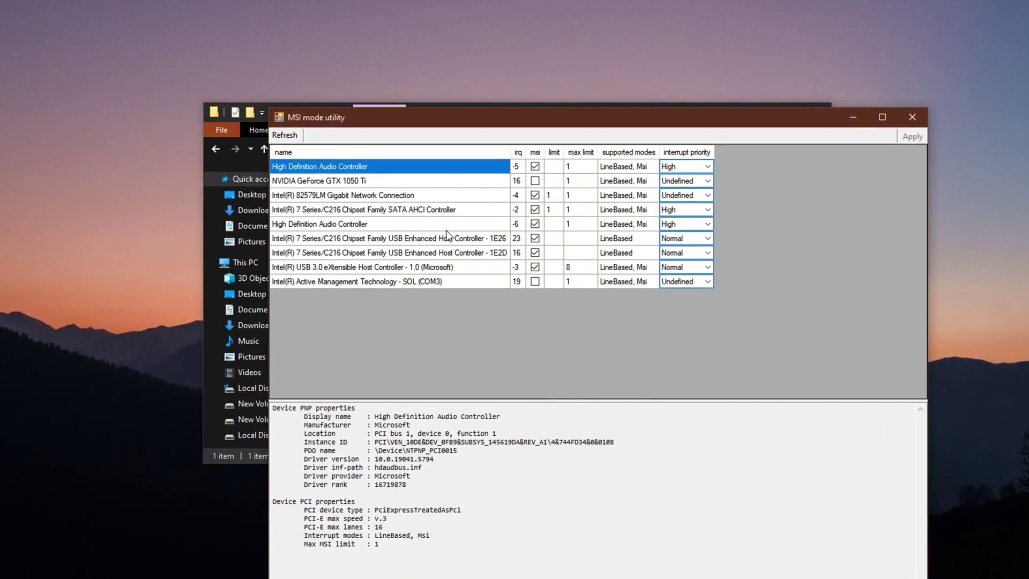
# Step: Enable MSI mode for the GTX 1050 Ti with High interrupt priority and apply
pyautogui.click(353, 182)
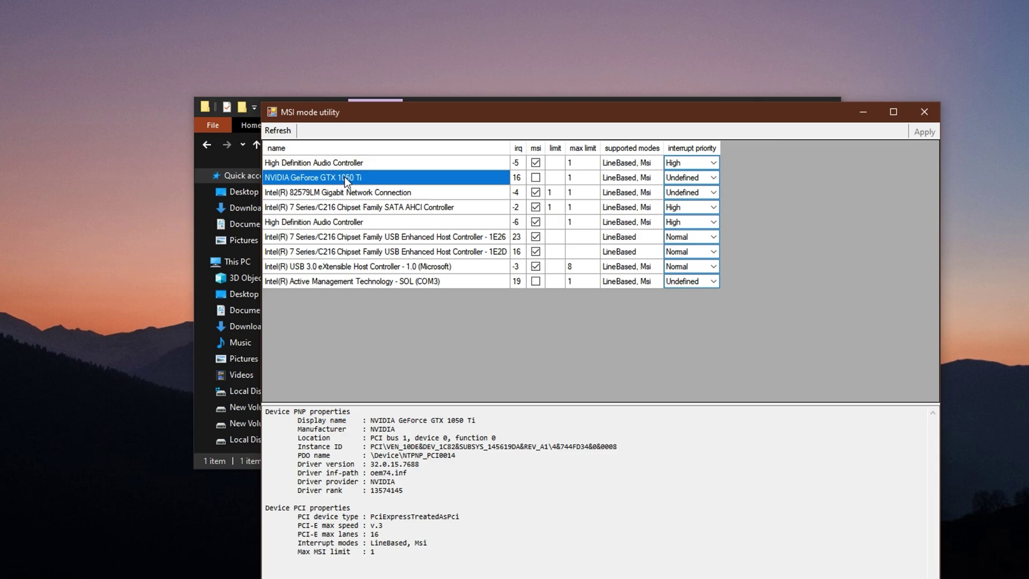
pyautogui.click(536, 177)
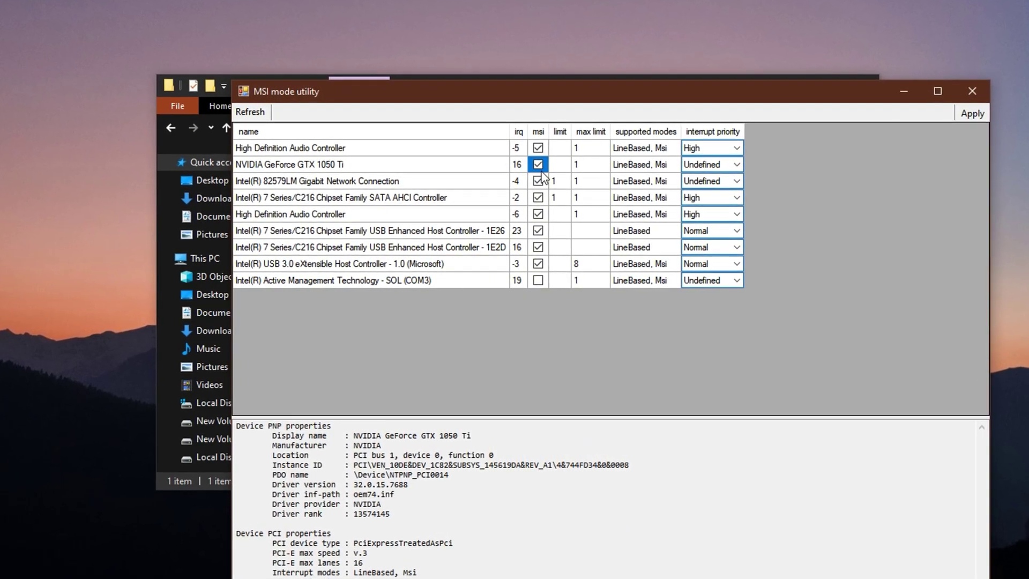
pyautogui.click(725, 164)
pyautogui.click(725, 164)
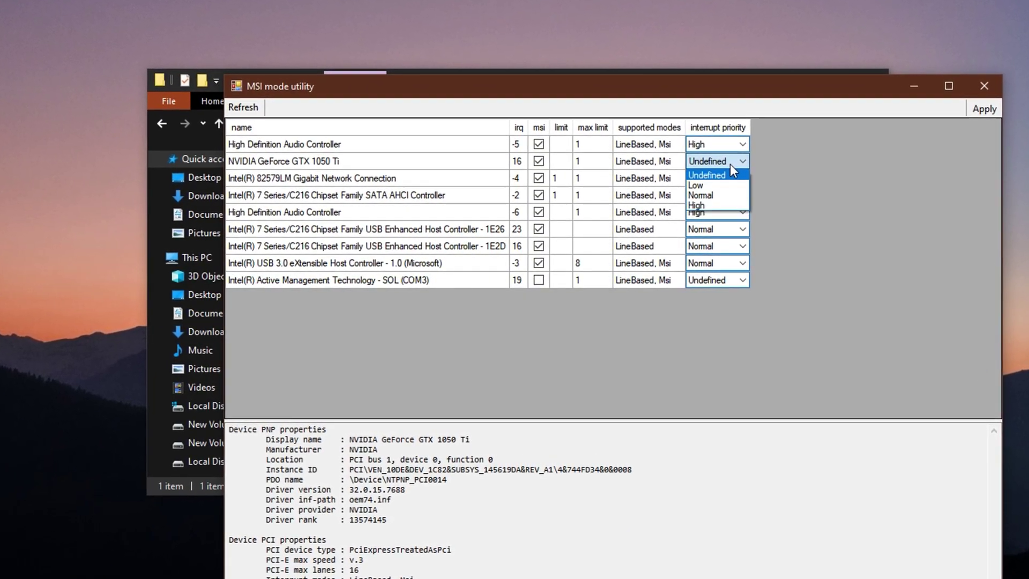
pyautogui.click(715, 205)
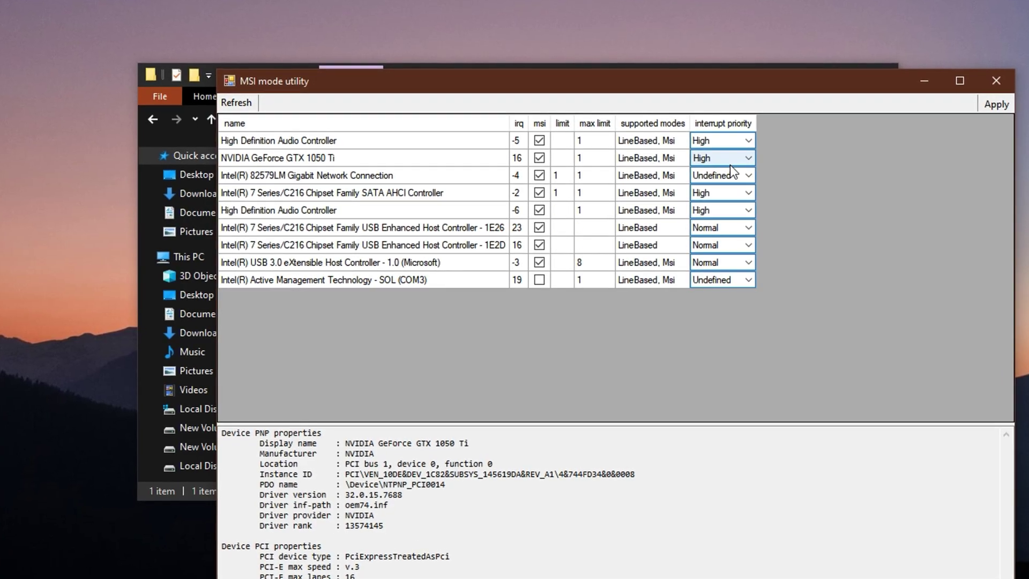
pyautogui.click(997, 104)
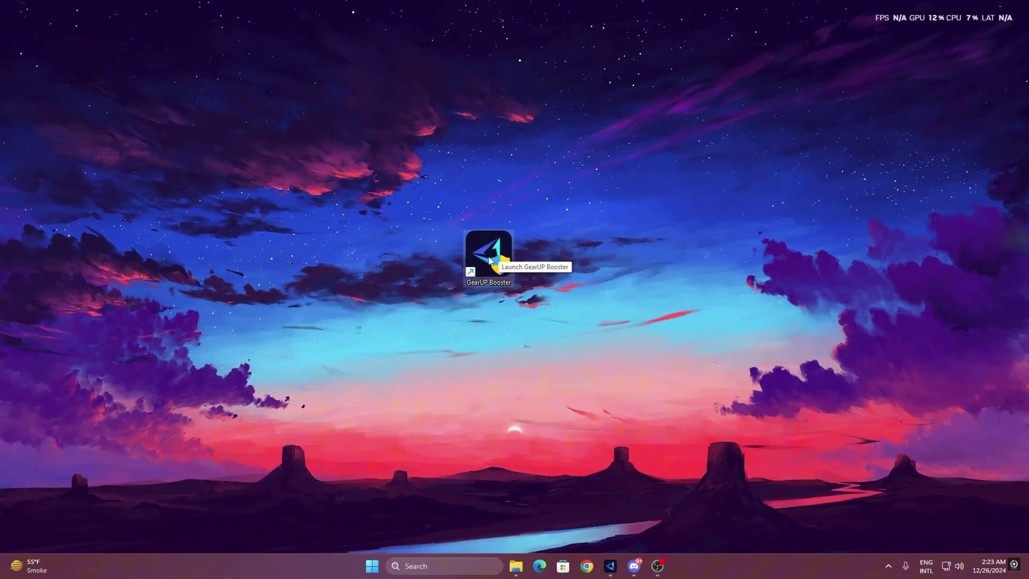
# Step: Launch GearUP Booster, browse the Games list, then start boosting Fortnite from Home
pyautogui.doubleClick(470, 249)
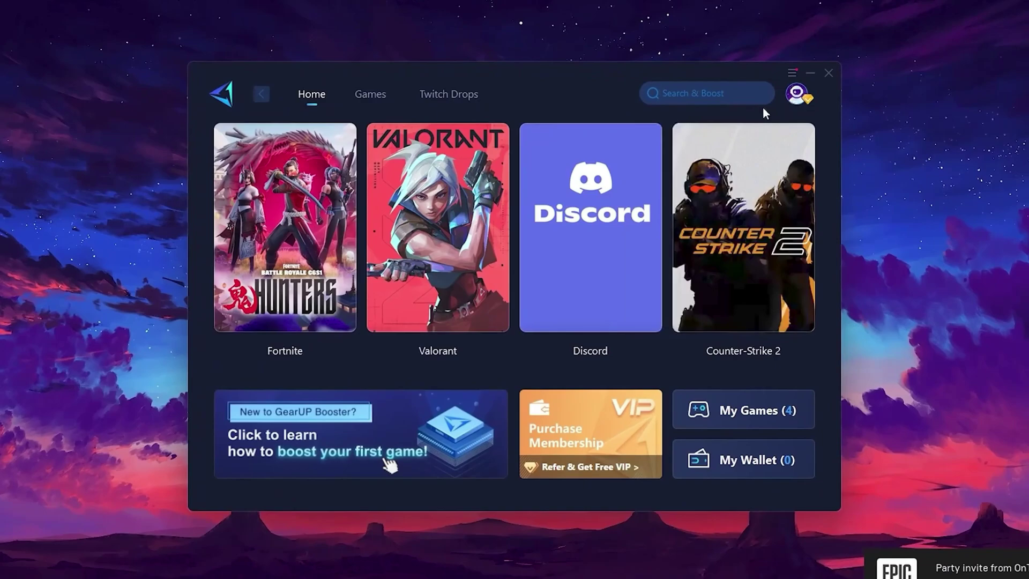
pyautogui.moveTo(798, 94)
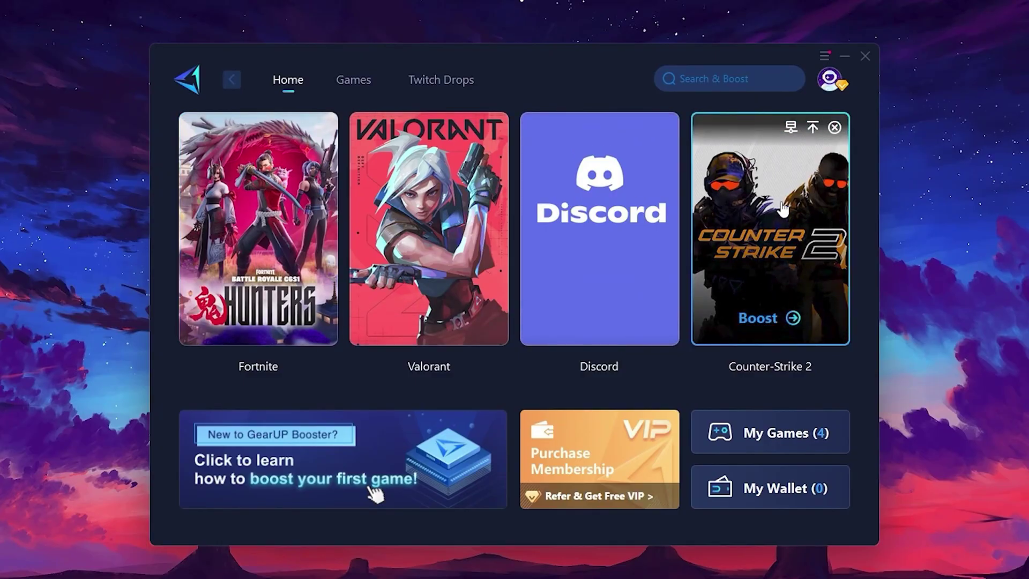
pyautogui.click(355, 82)
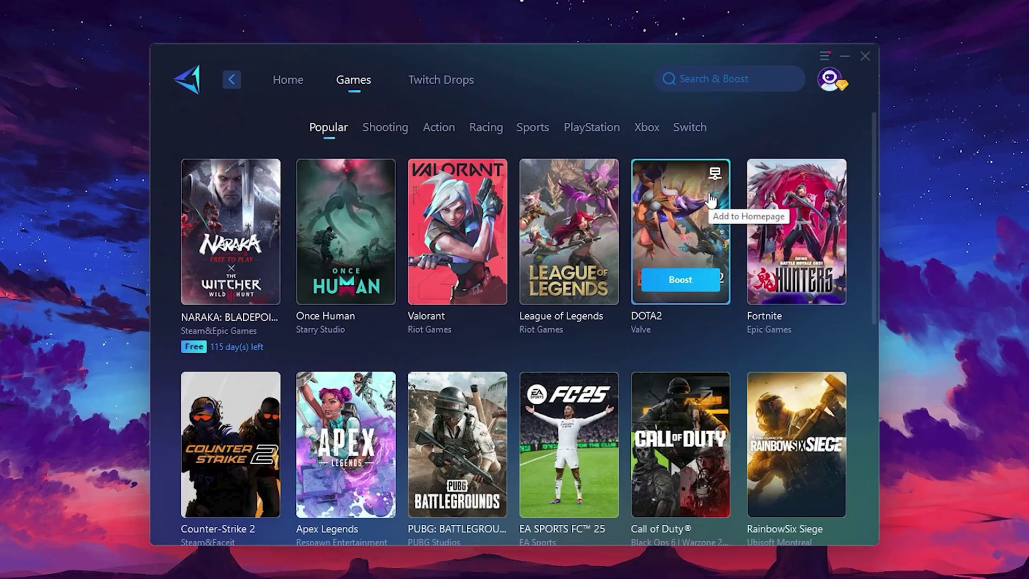
pyautogui.click(290, 81)
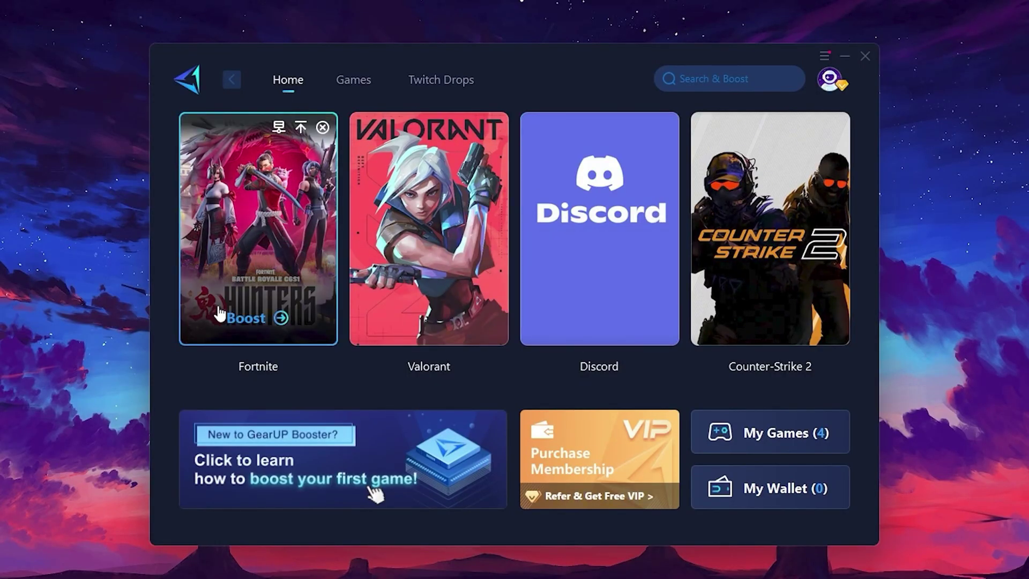
pyautogui.click(249, 321)
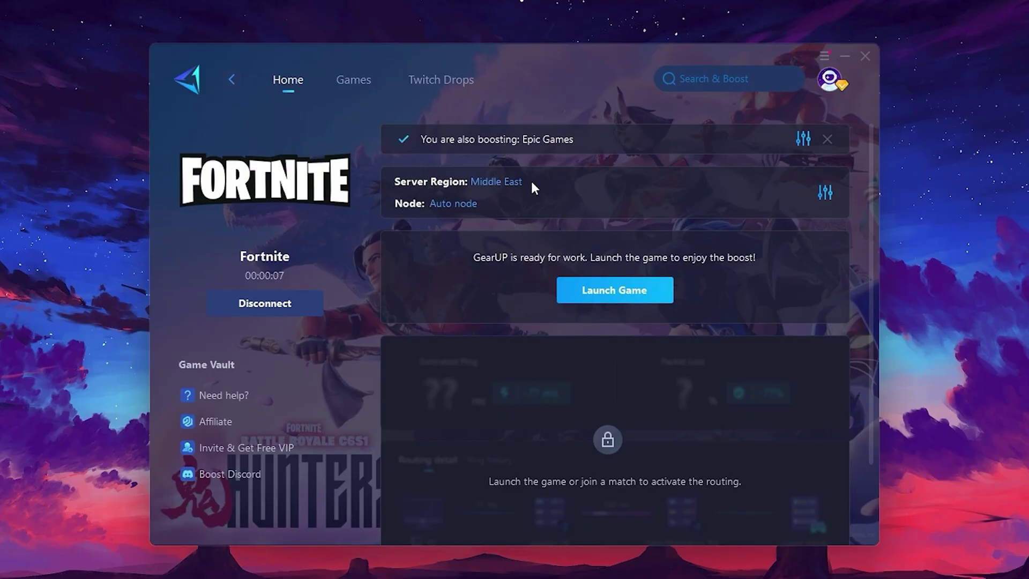
pyautogui.click(501, 183)
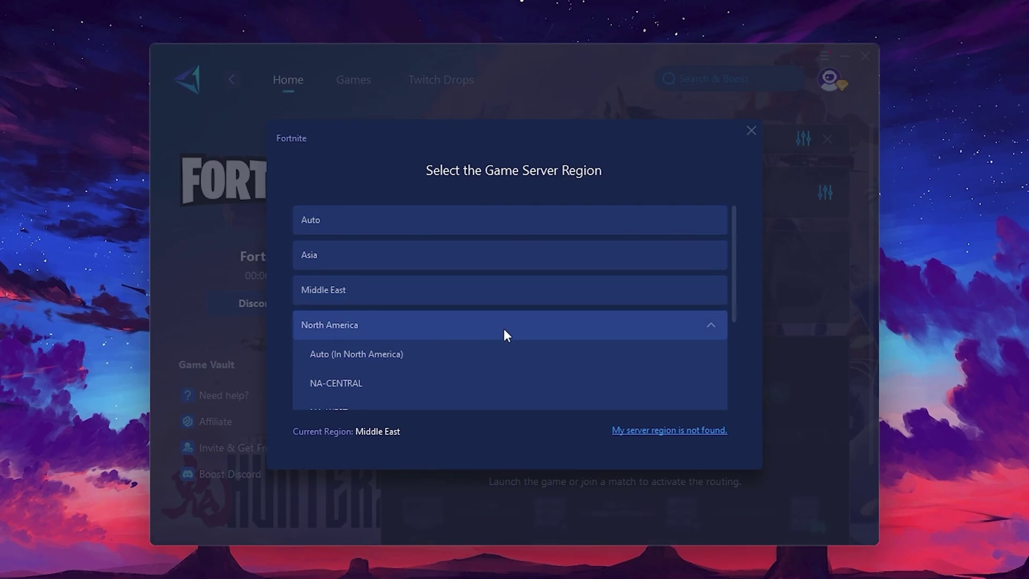
pyautogui.scroll(-2, 474, 321)
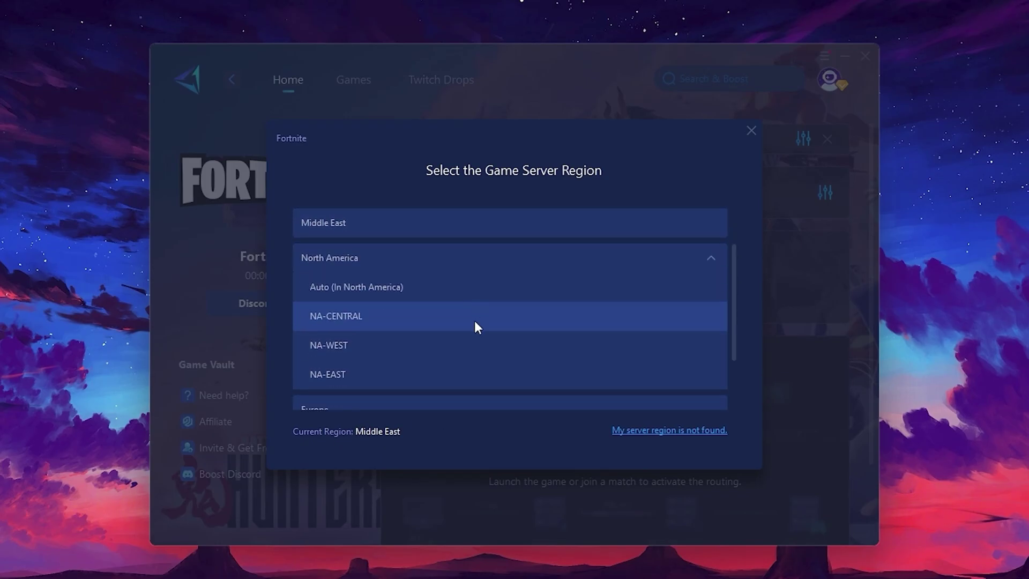
pyautogui.scroll(2, 402, 295)
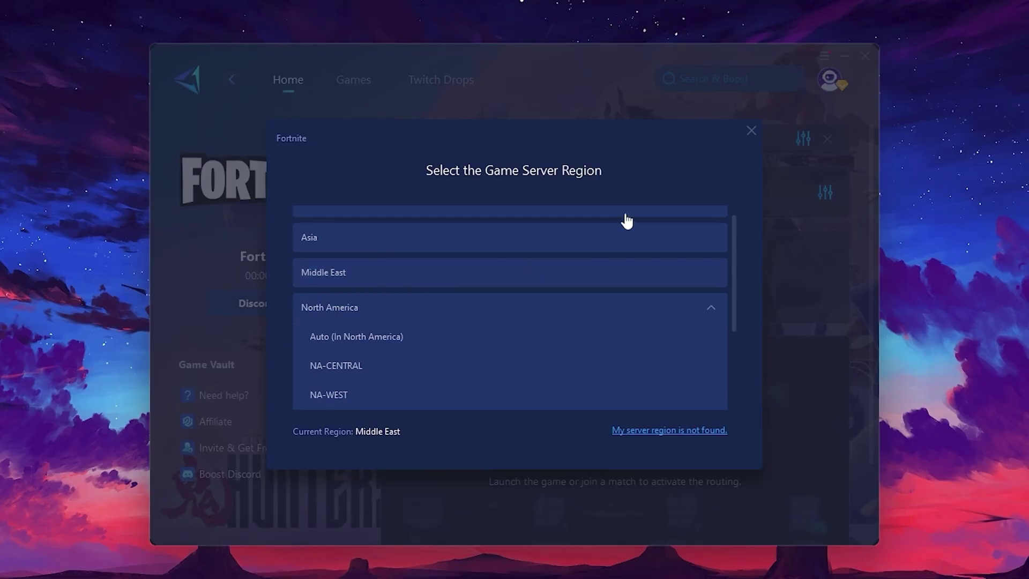
pyautogui.click(751, 131)
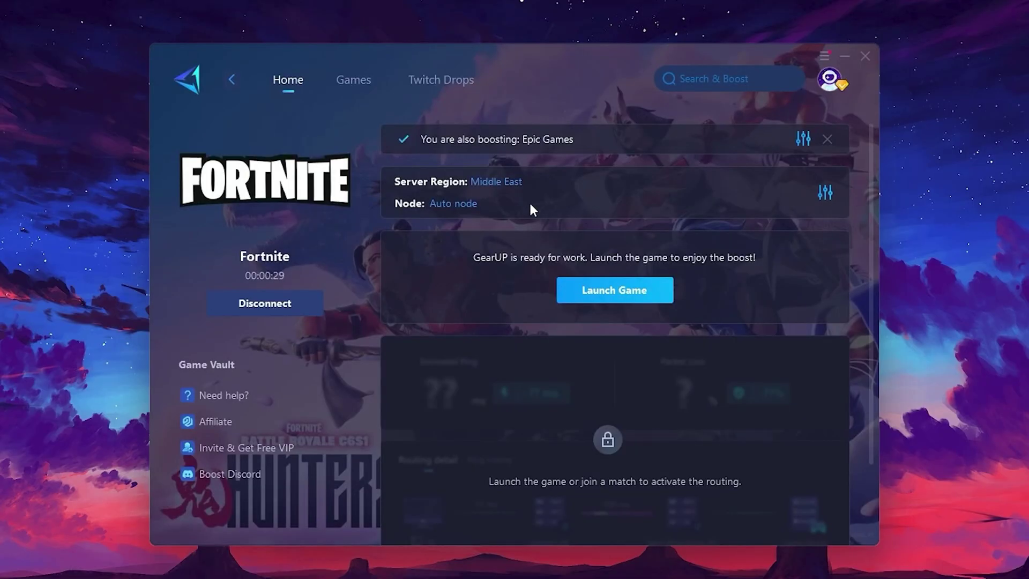
# Step: Browse the game server node list and close it, keeping the Auto node
pyautogui.click(448, 206)
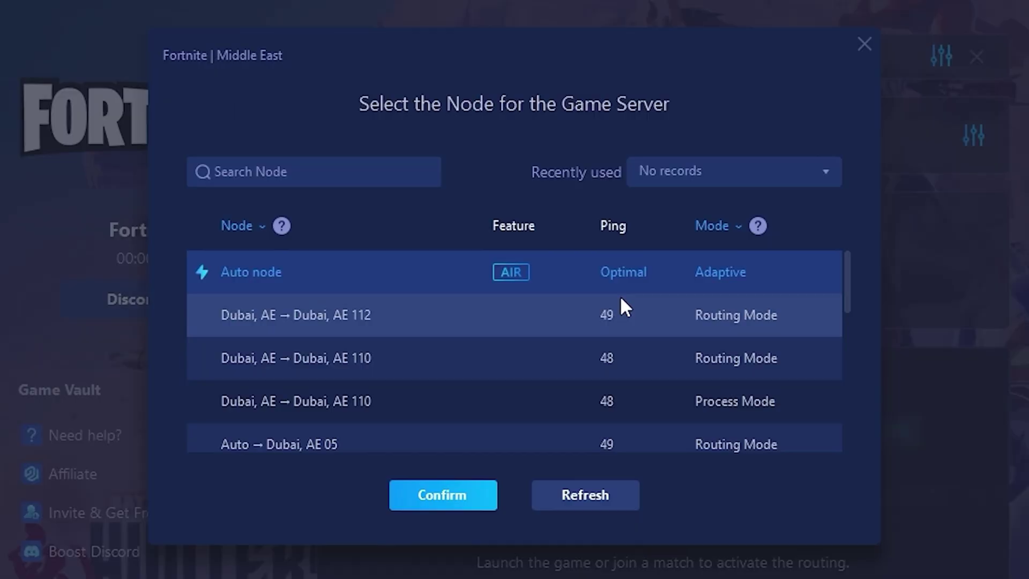
pyautogui.scroll(-2, 674, 324)
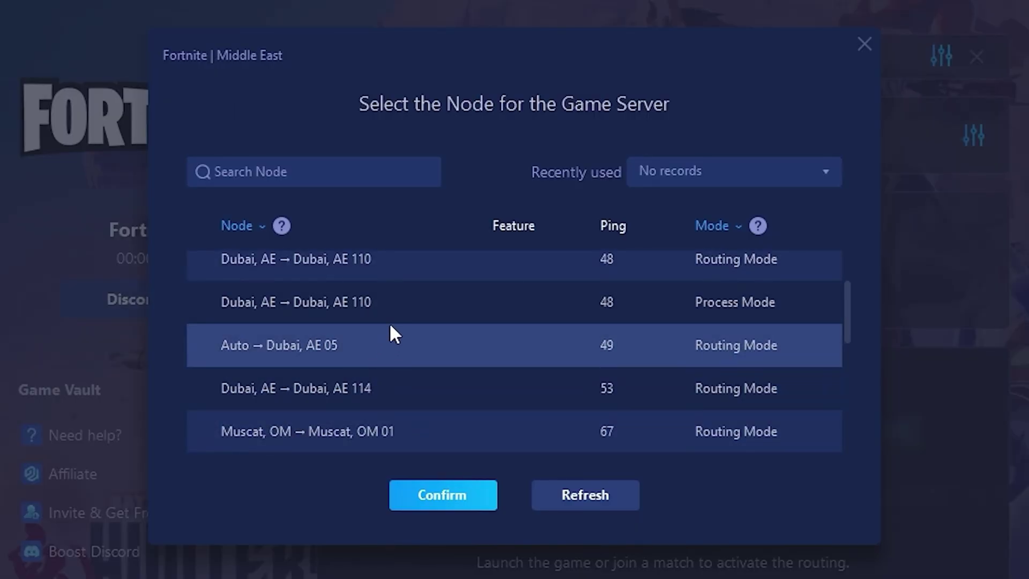
pyautogui.scroll(3, 680, 369)
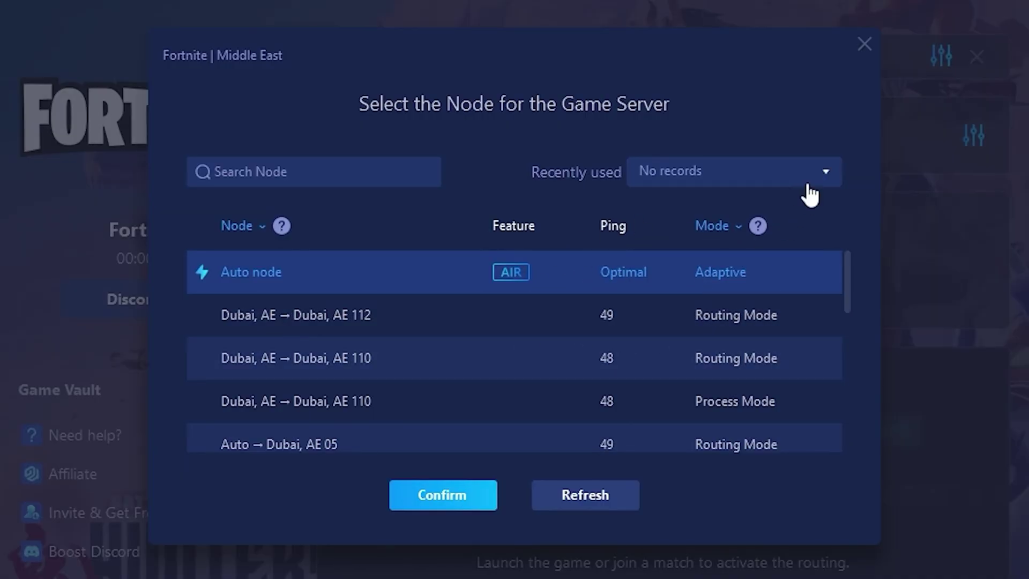
pyautogui.click(867, 46)
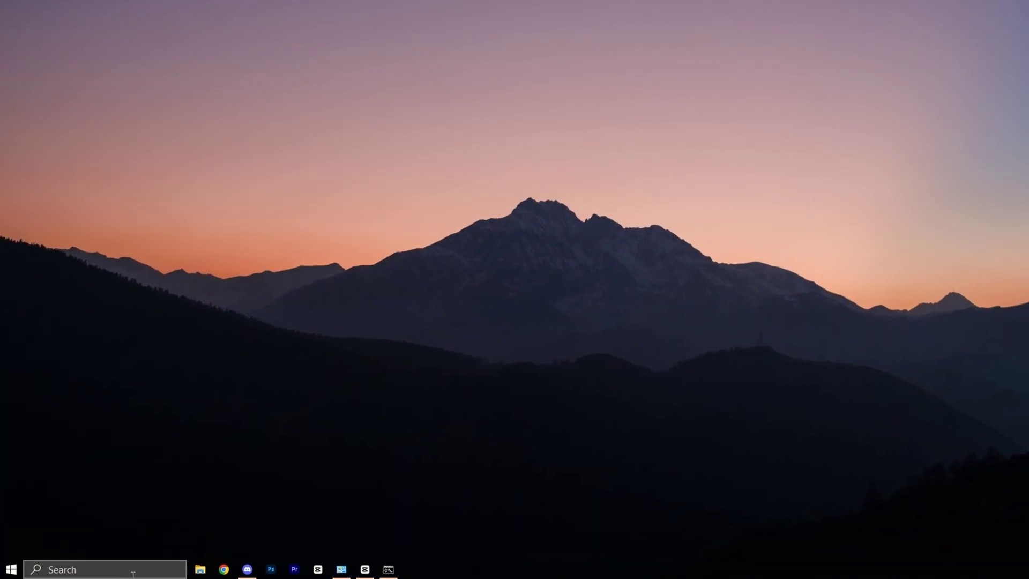
# Step: Search 'defr' and open Defragment and Optimise Drives
pyautogui.click(131, 568)
pyautogui.write('def')
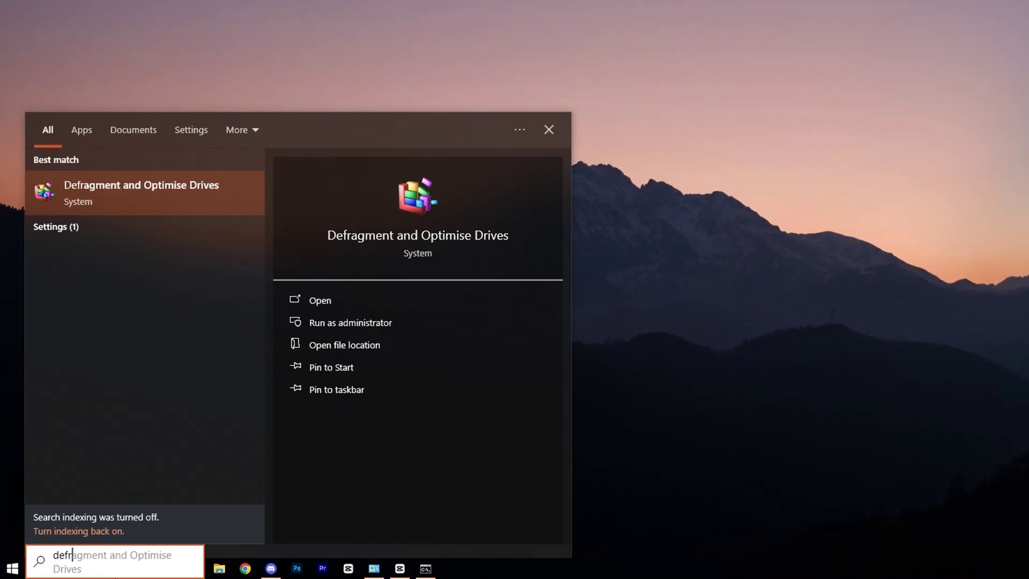
pyautogui.write('r')
pyautogui.click(168, 188)
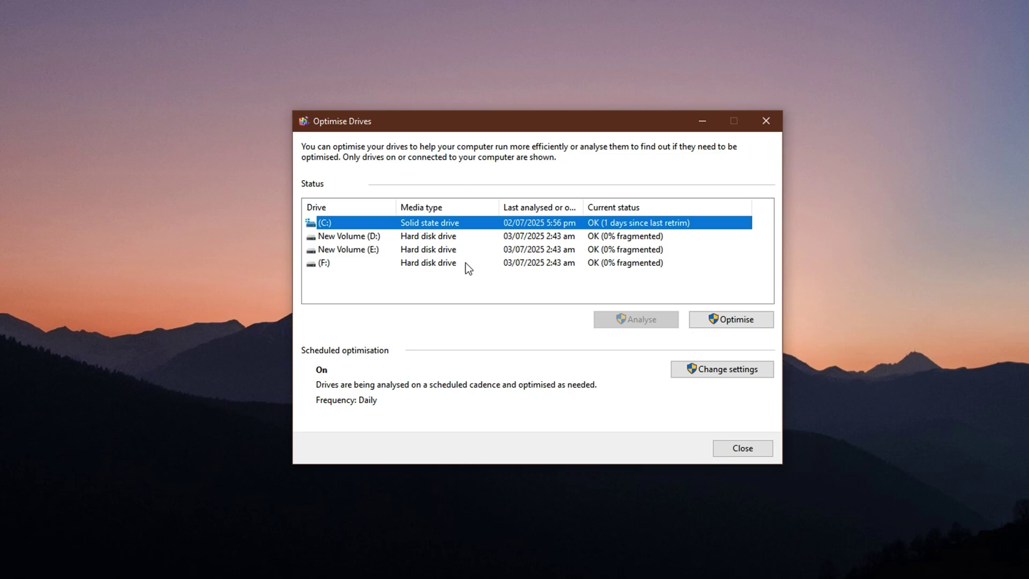
# Step: Analyse New Volume (D:), which reports 0% fragmented, then select the (C:) drive
pyautogui.click(470, 290)
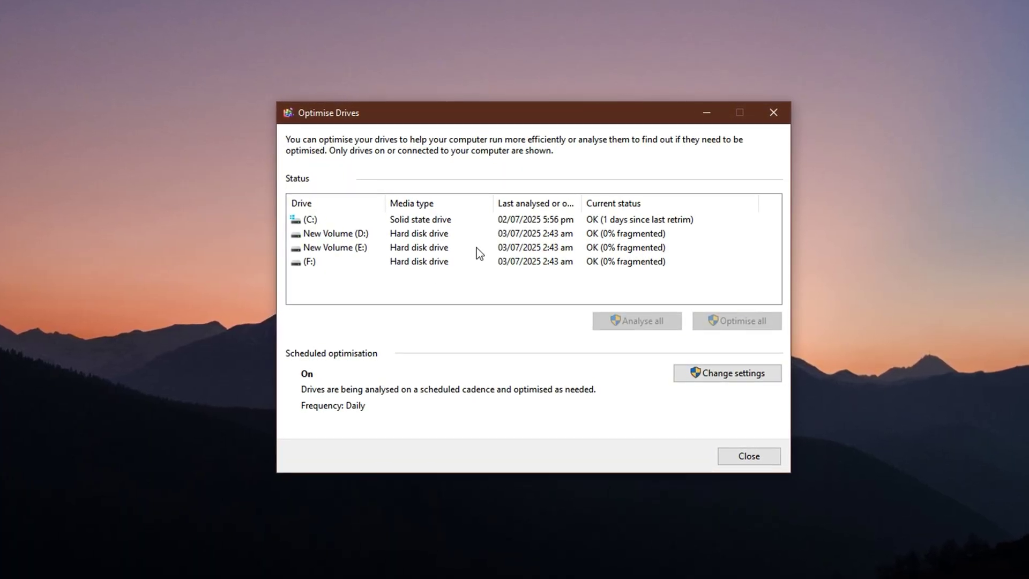
pyautogui.click(427, 236)
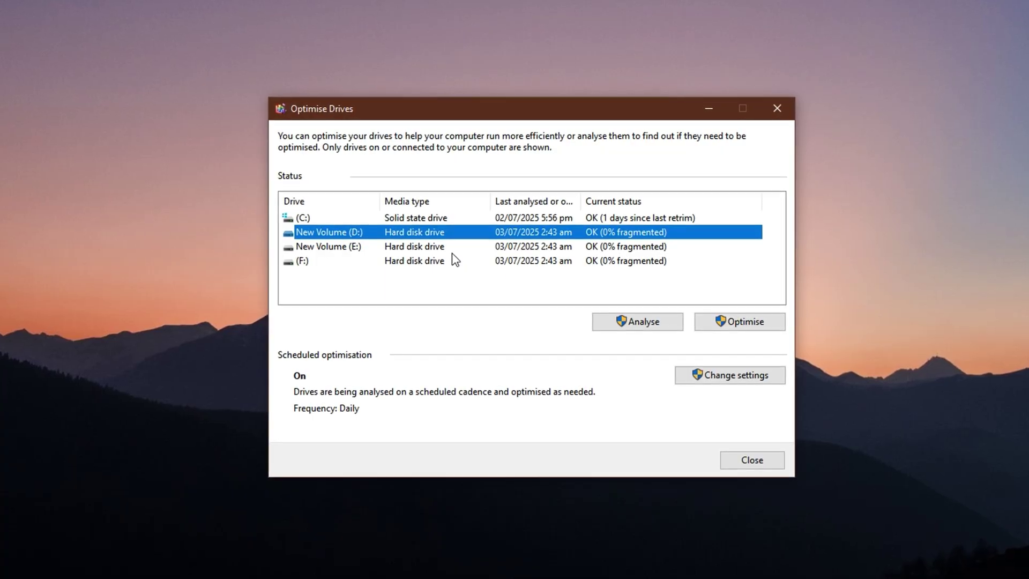
pyautogui.click(433, 217)
pyautogui.click(426, 230)
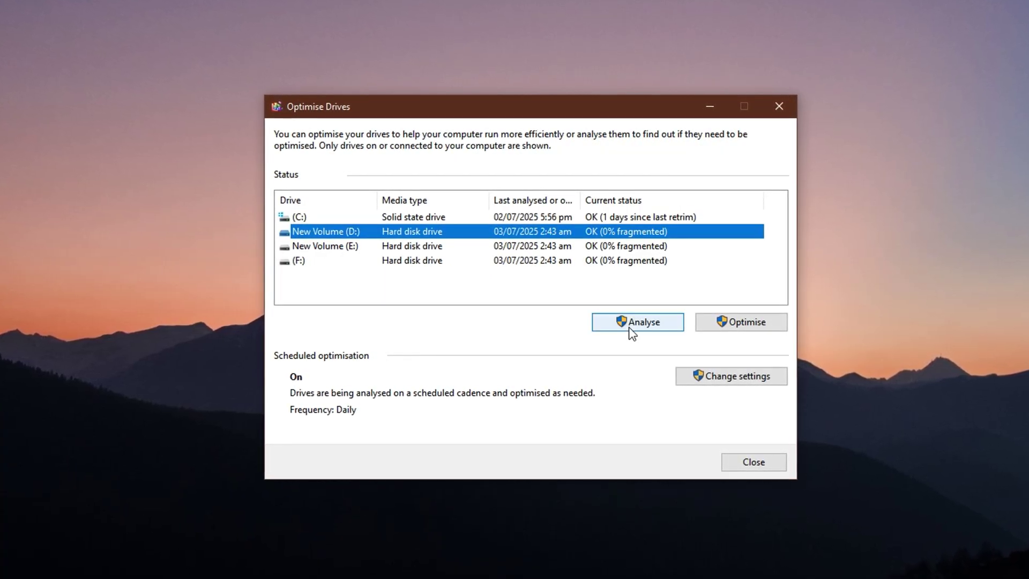
pyautogui.click(632, 323)
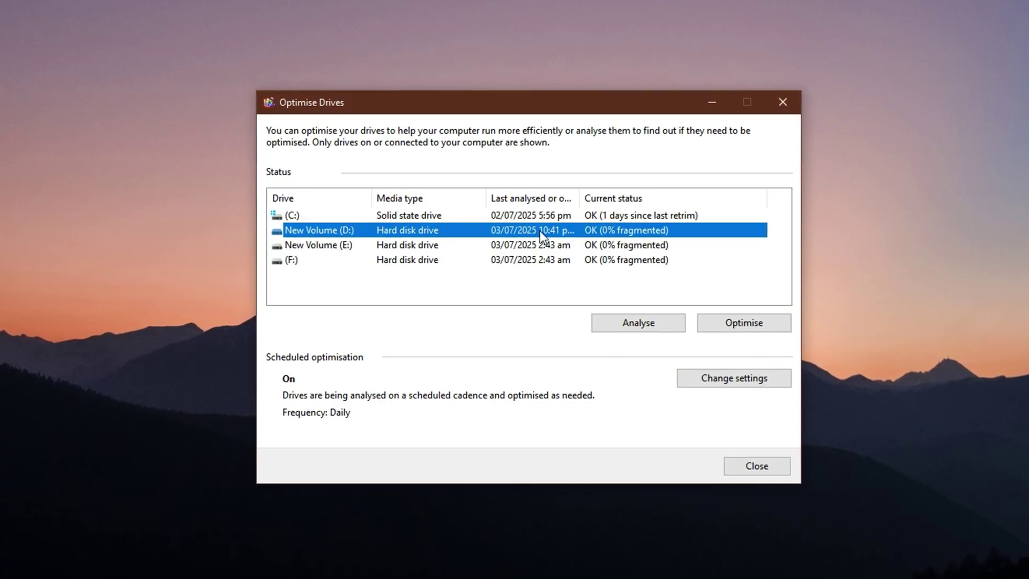
pyautogui.click(436, 218)
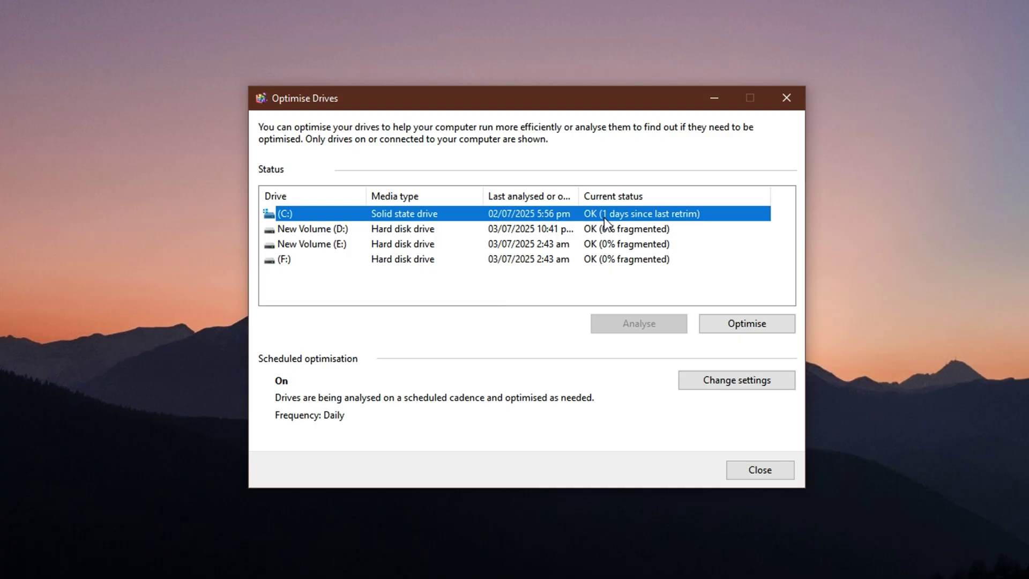
# Step: Click through the drive rows in Optimise Drives, then bring up Windows search
pyautogui.click(497, 231)
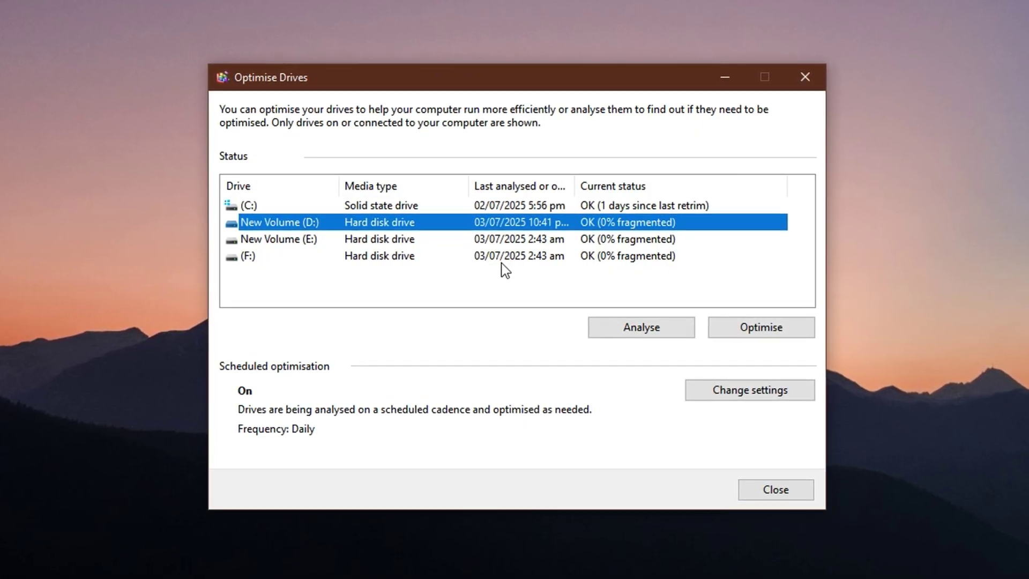
pyautogui.click(501, 271)
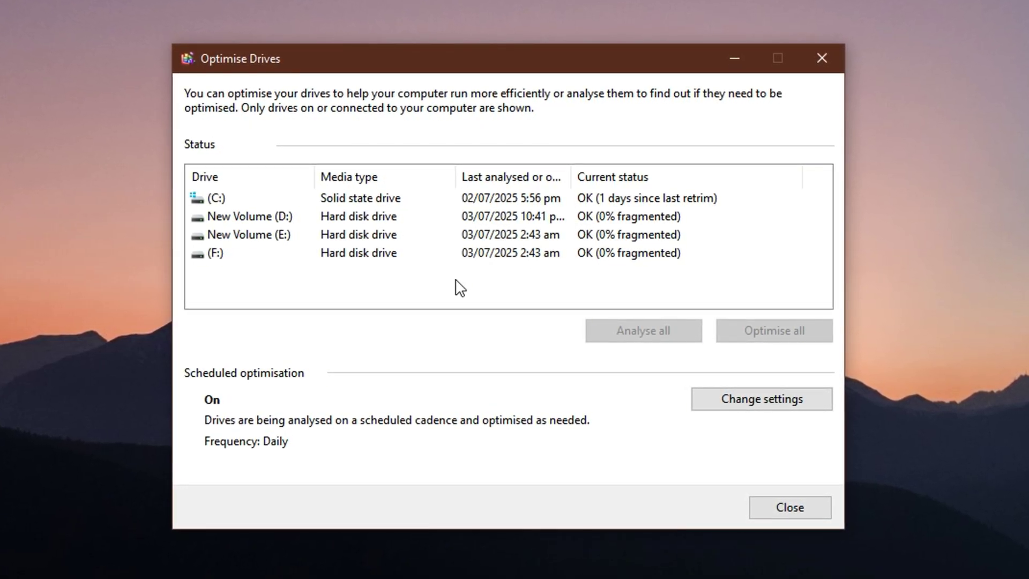
pyautogui.click(443, 223)
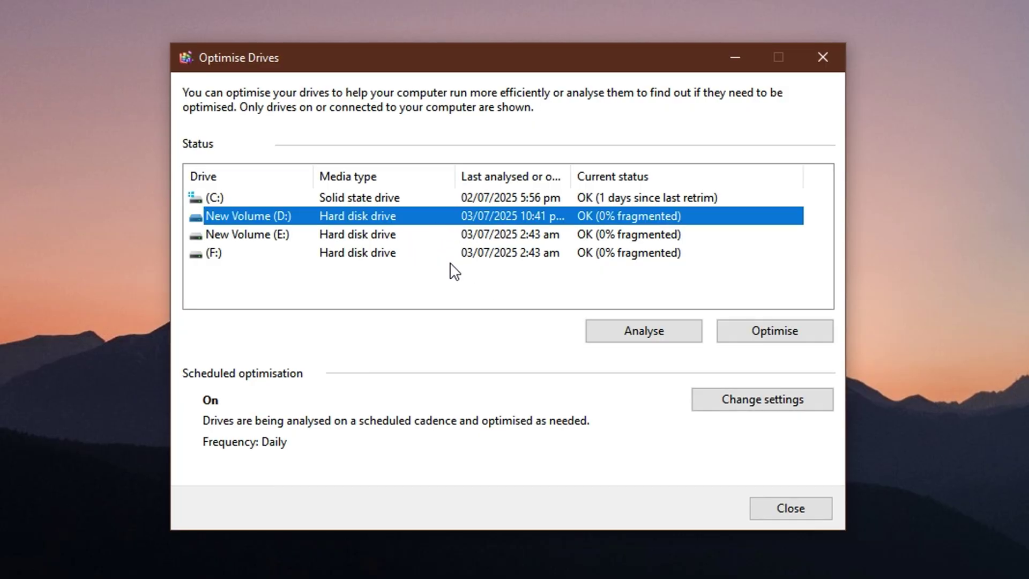
pyautogui.press('super+s')
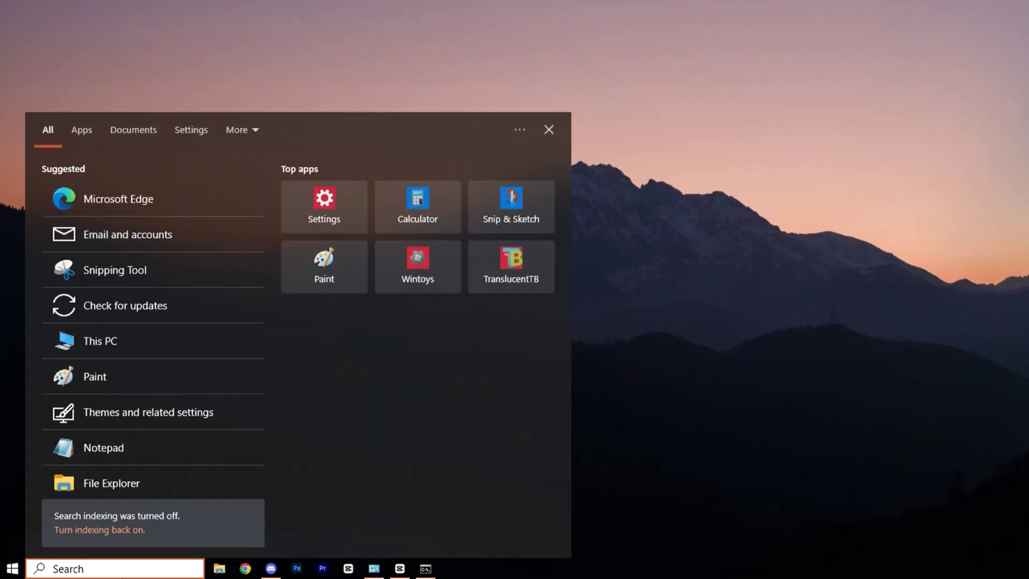
# Step: Search 'game' and check that Game Mode is on in Game Mode settings
pyautogui.write('g')
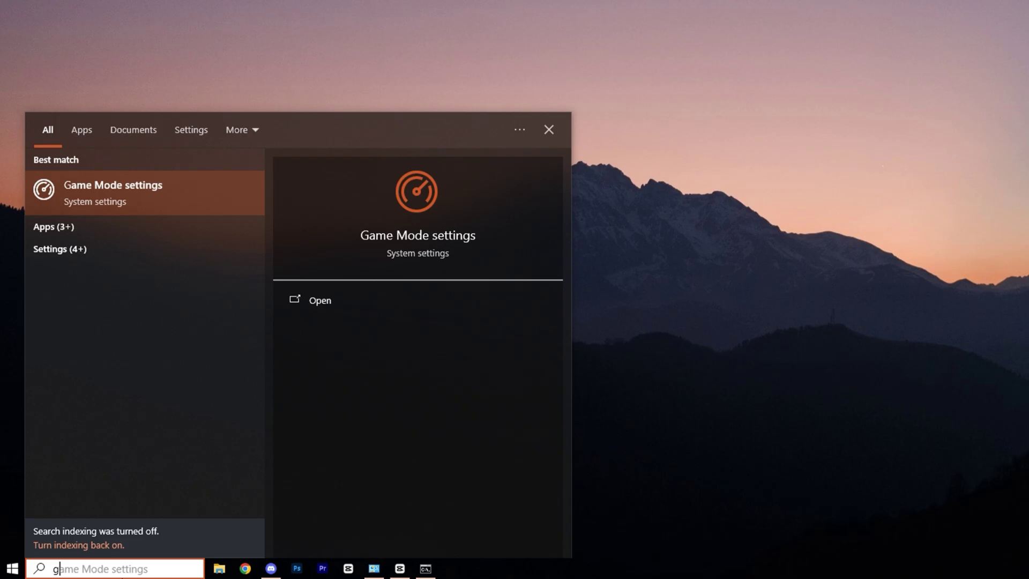
pyautogui.write('ame')
pyautogui.click(119, 198)
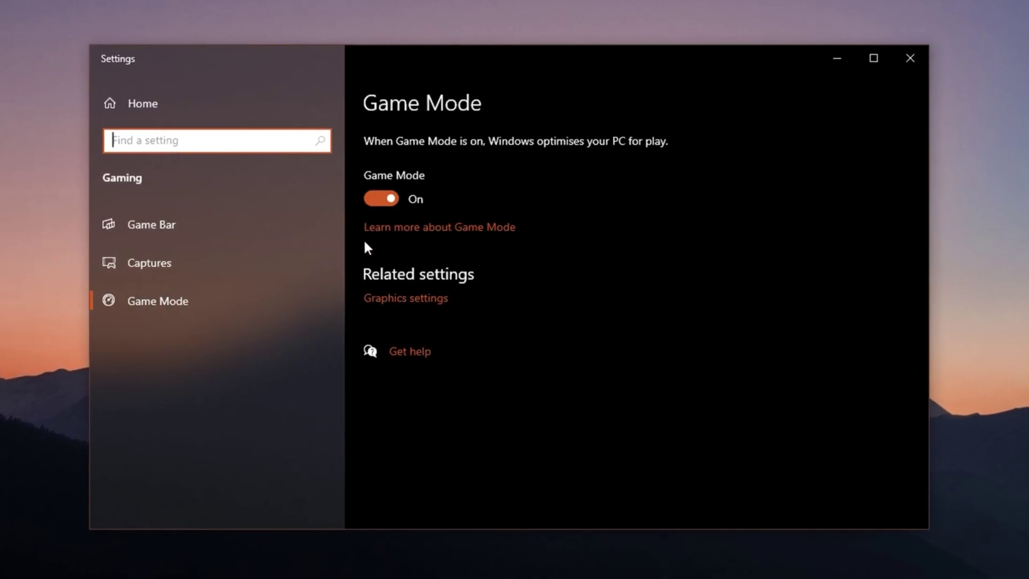
pyautogui.click(385, 306)
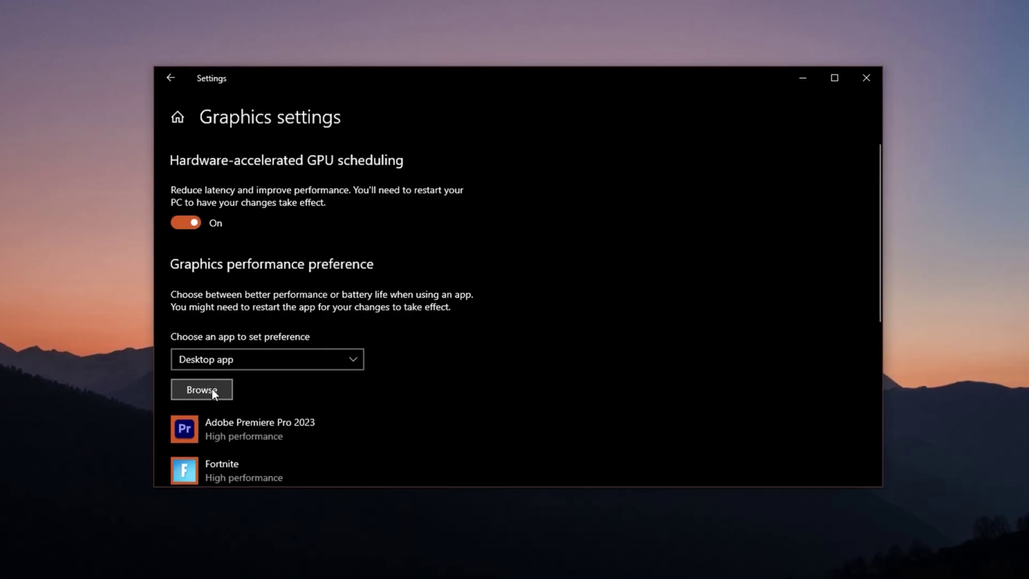
# Step: Set Fortnite's graphics preference to High performance and save it
pyautogui.click(208, 392)
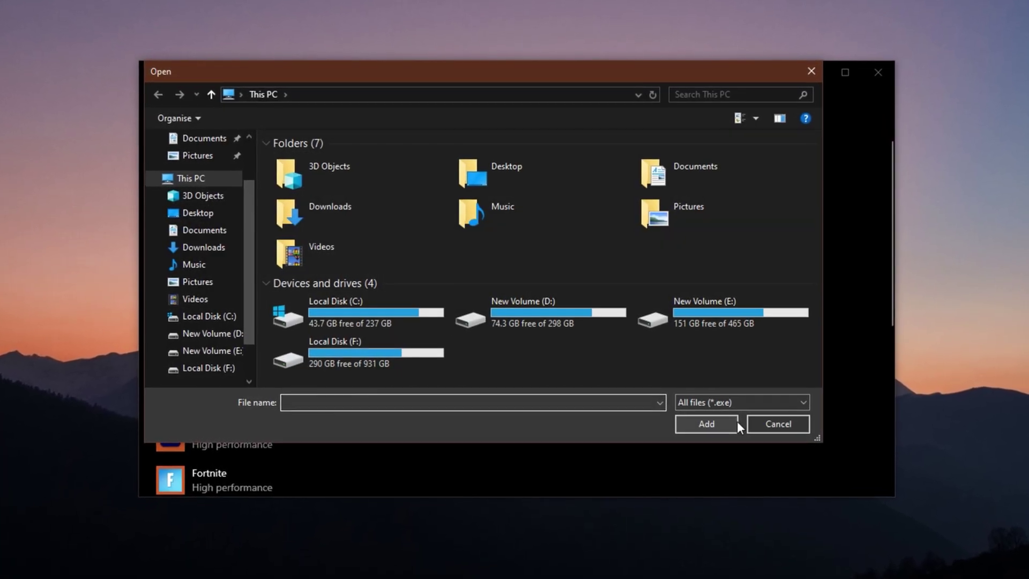
pyautogui.click(778, 430)
pyautogui.scroll(-5, 374, 370)
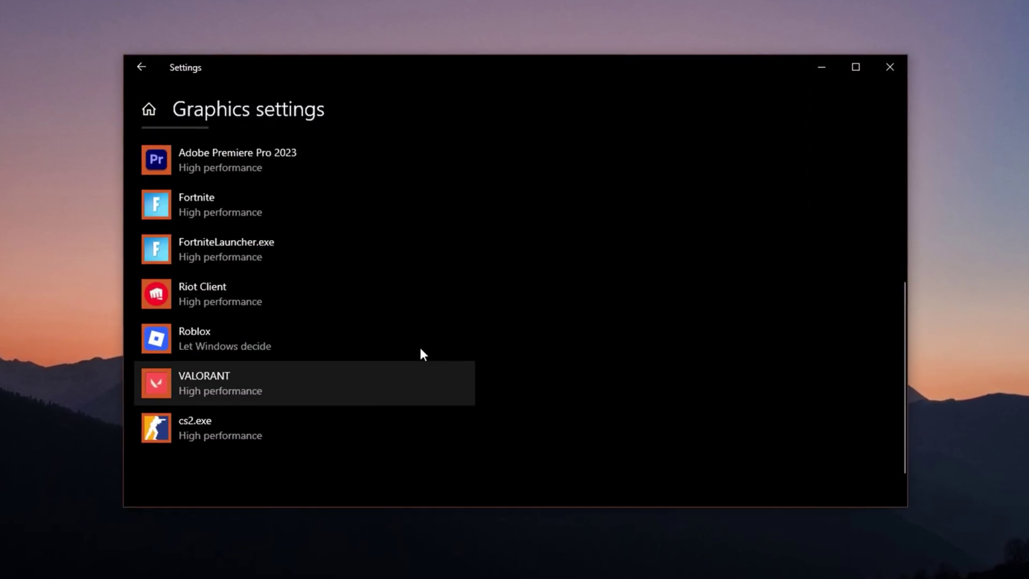
pyautogui.click(283, 210)
pyautogui.click(325, 284)
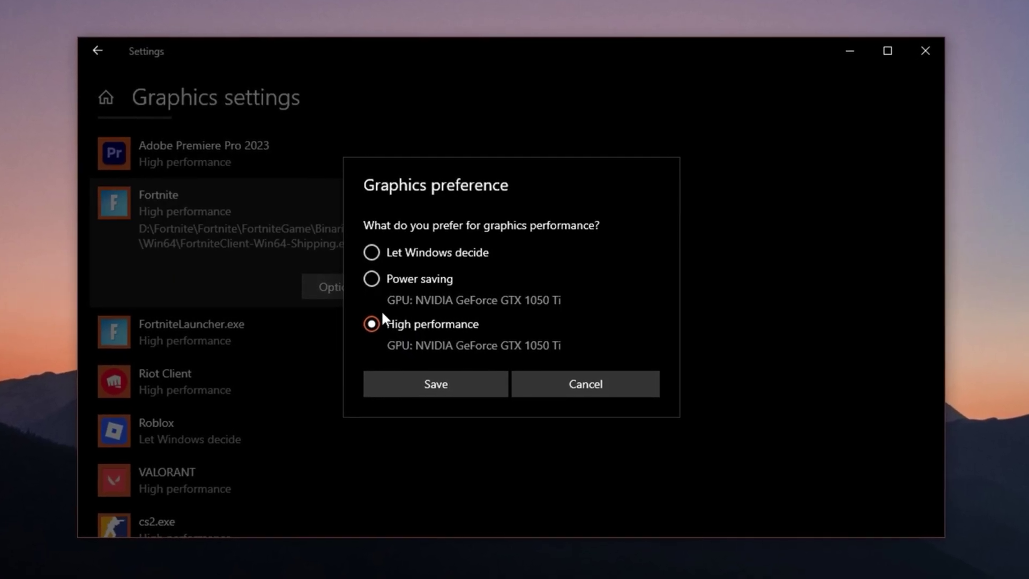
pyautogui.click(402, 380)
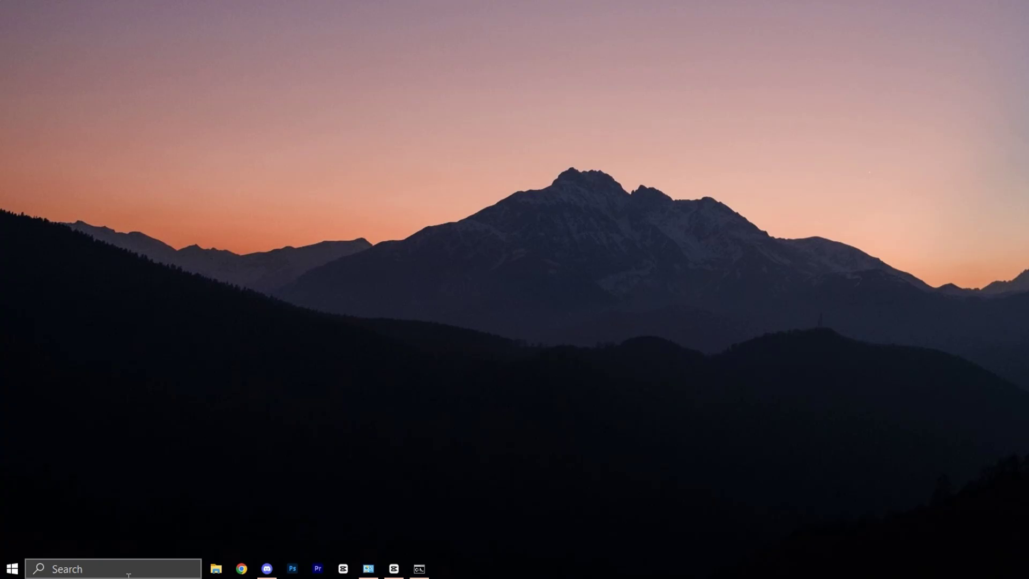
# Step: Search 'core' and open Core isolation to verify Memory integrity is Off
pyautogui.click(129, 569)
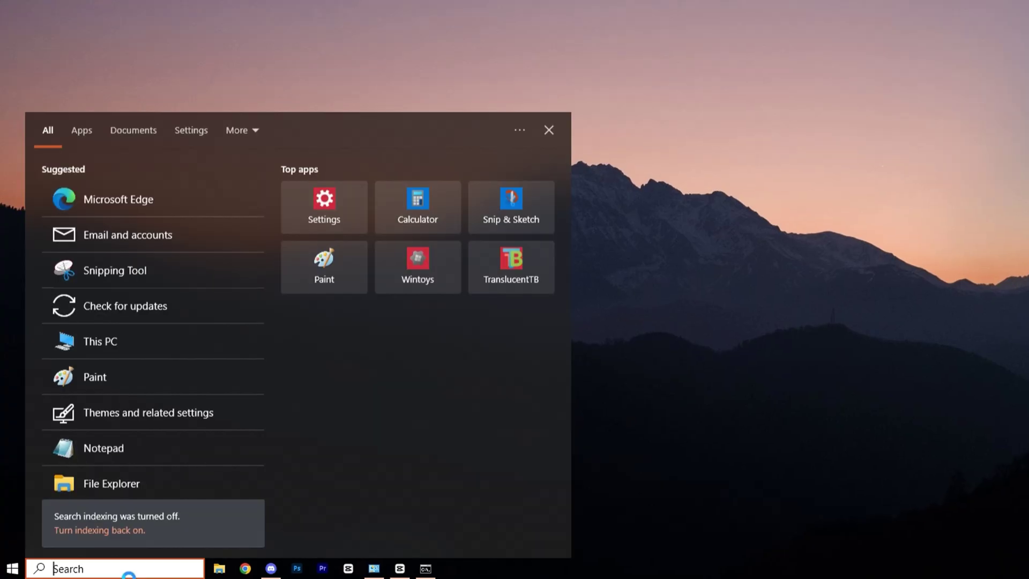
pyautogui.write('core')
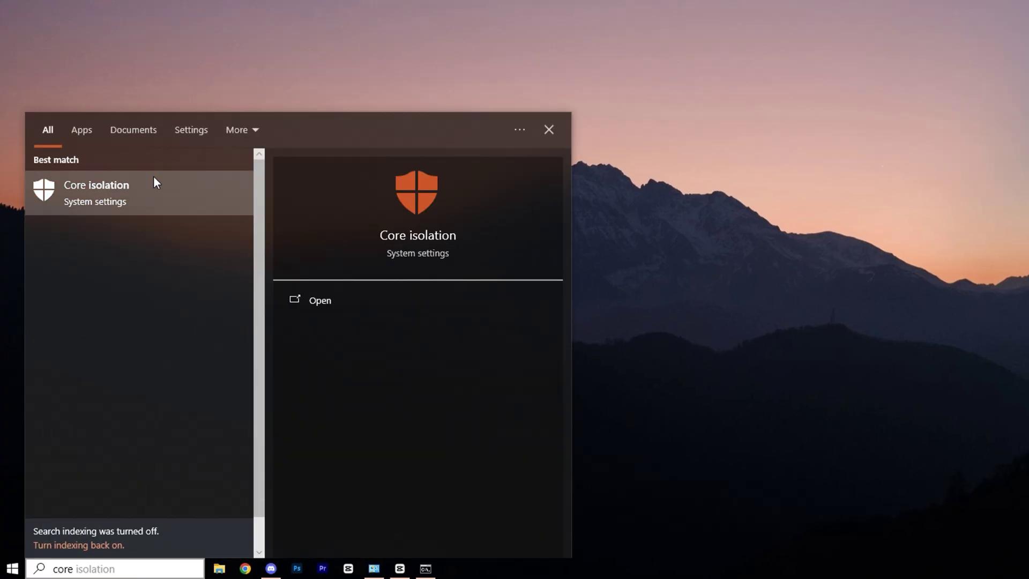
pyautogui.click(154, 176)
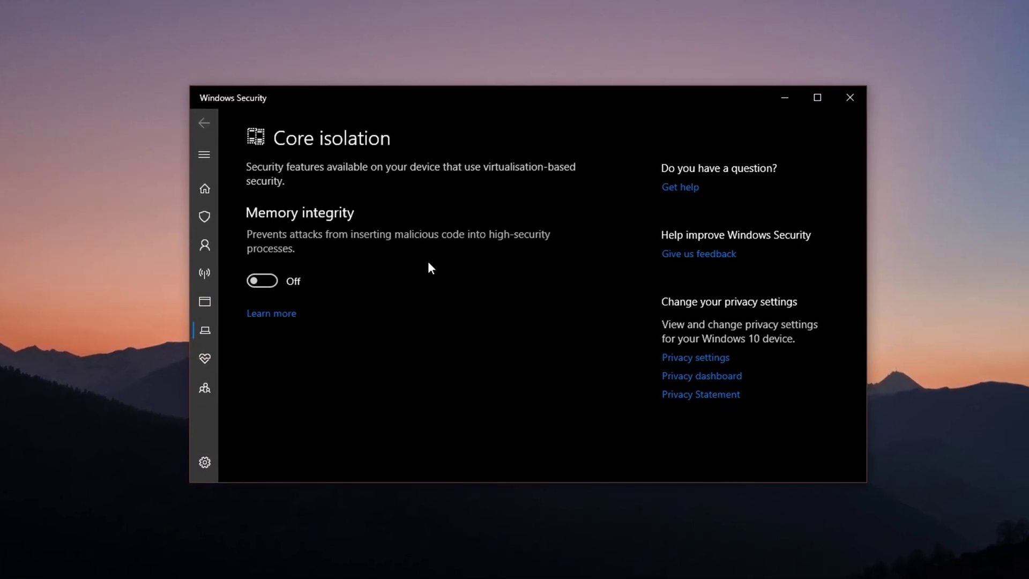